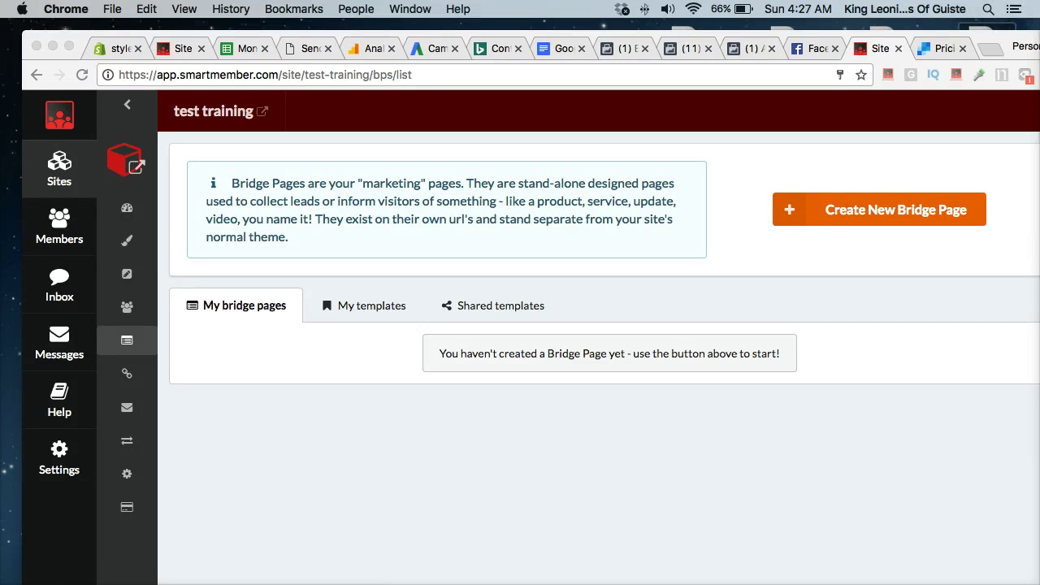
Step: Create a new bridge page, then browse the Events and Optin templates, scrolling the Optin list
{"action": "left_click", "coordinate": [854, 204]}
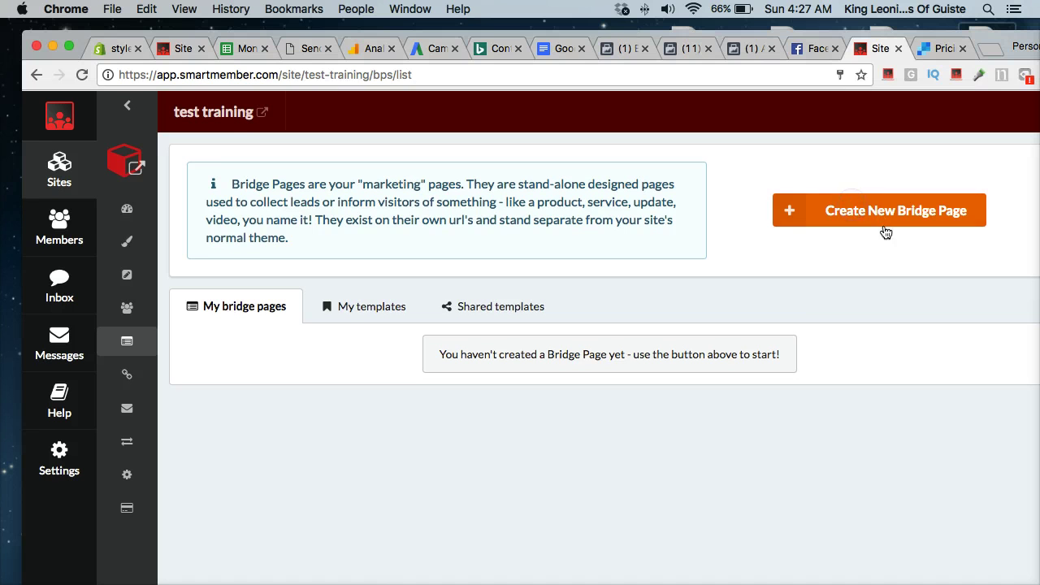
{"action": "left_click", "coordinate": [836, 207]}
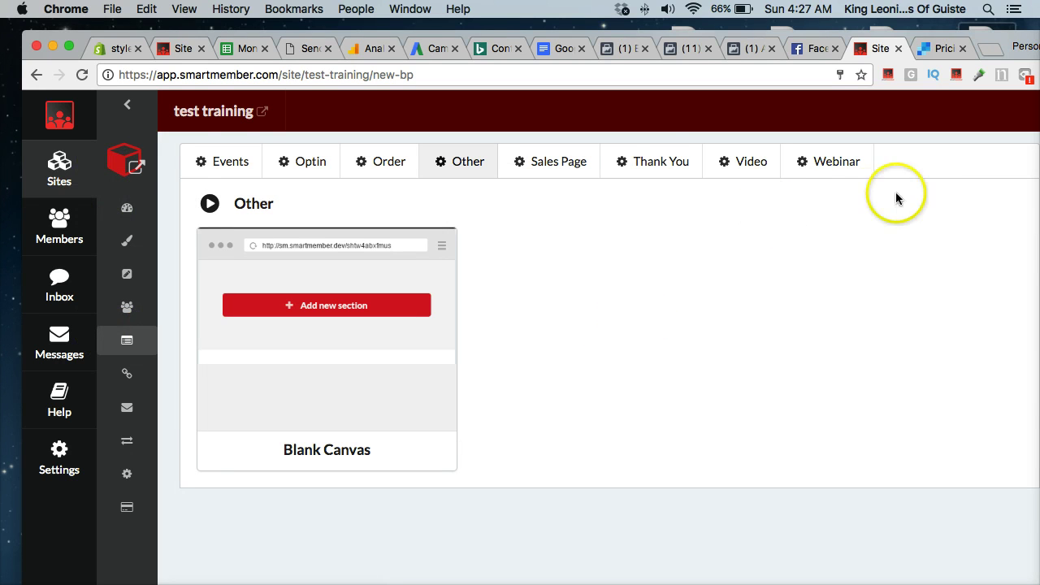
{"action": "left_click", "coordinate": [234, 164]}
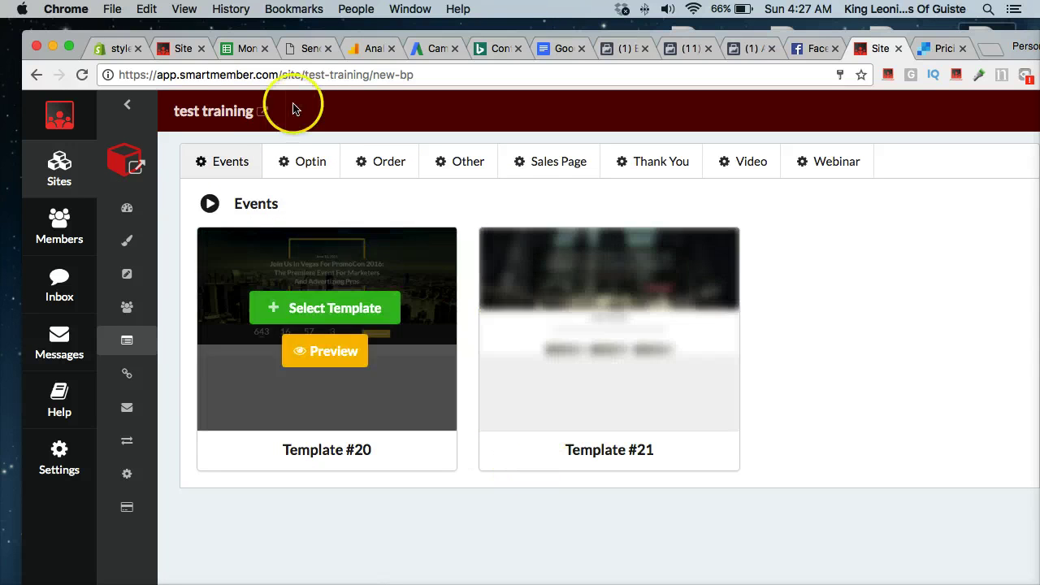
{"action": "left_click", "coordinate": [310, 163]}
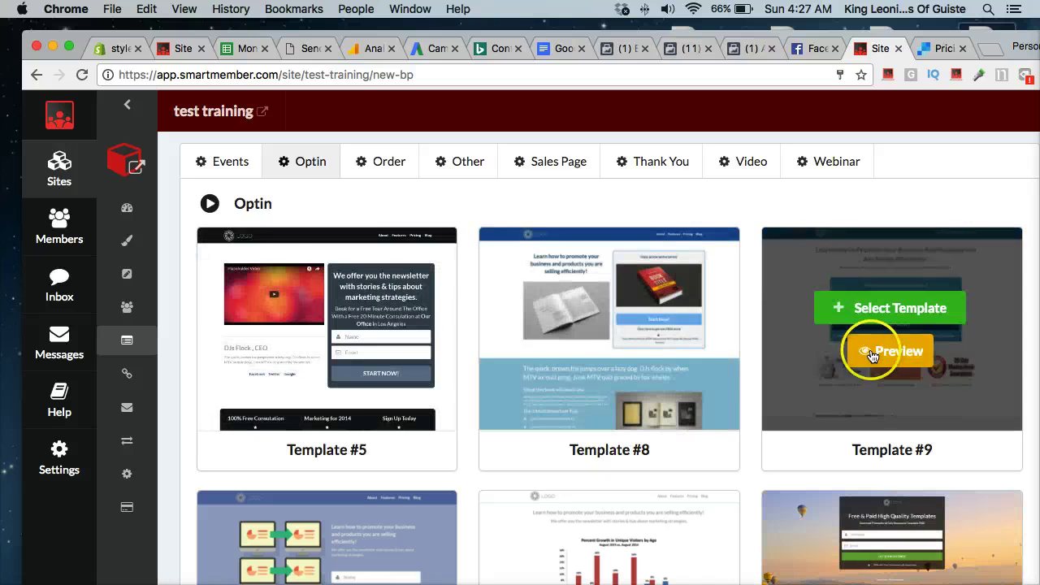
{"action": "scroll", "coordinate": [871, 356], "scroll_direction": "down", "scroll_amount": 5}
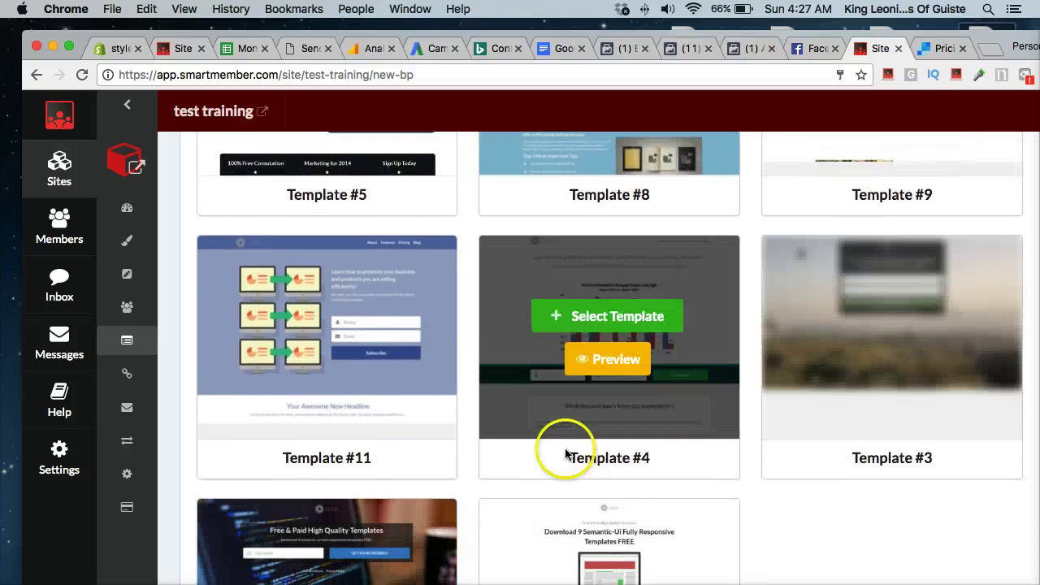
{"action": "scroll", "coordinate": [566, 453], "scroll_direction": "down", "scroll_amount": 2}
{"action": "scroll", "coordinate": [494, 190], "scroll_direction": "up", "scroll_amount": 7}
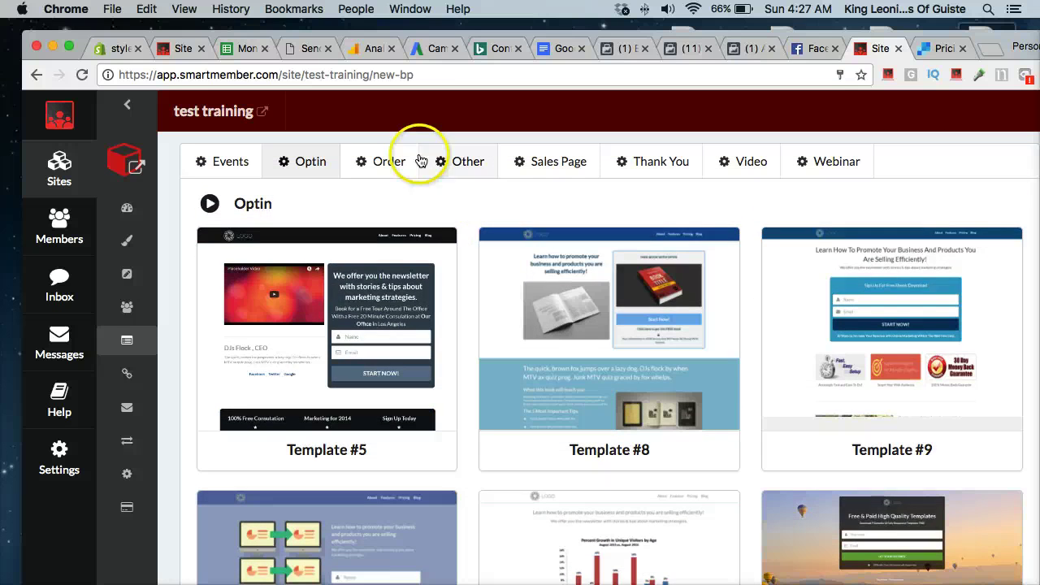
Step: Show the Order templates, preview Template #18 in full, and close the preview
{"action": "left_click", "coordinate": [378, 162]}
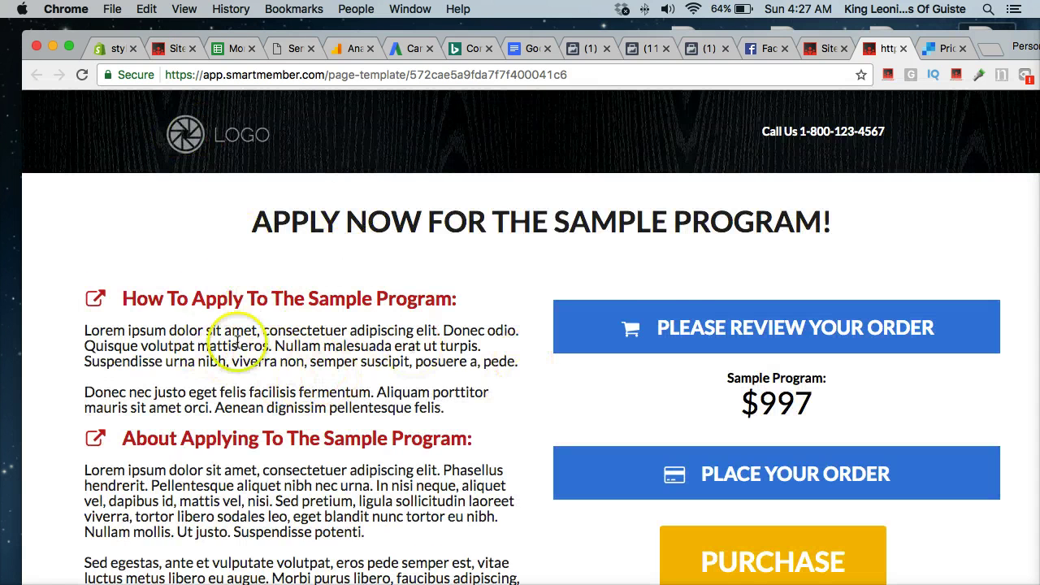
{"action": "scroll", "coordinate": [626, 430], "scroll_direction": "down", "scroll_amount": 3}
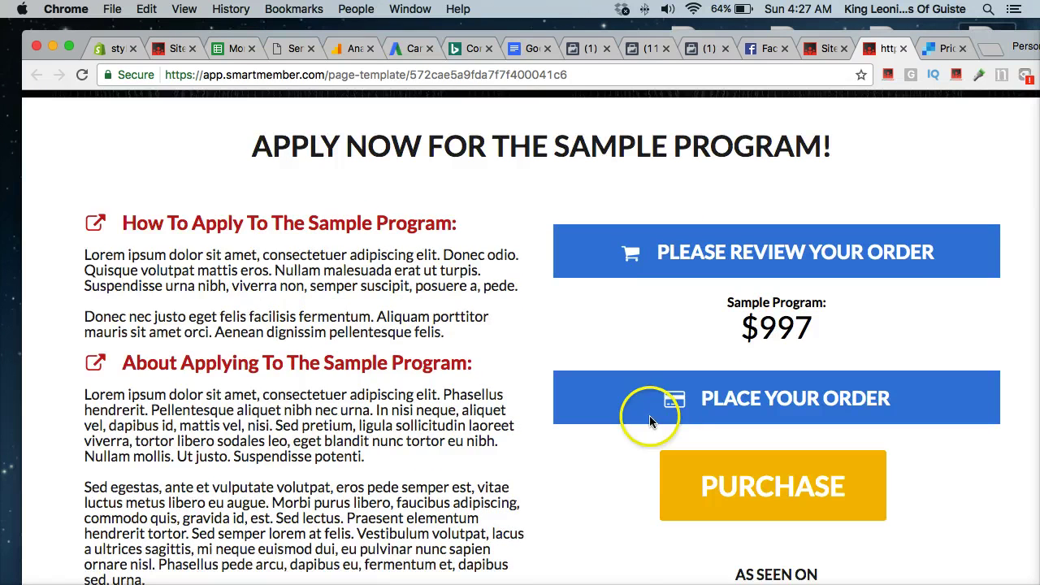
{"action": "scroll", "coordinate": [691, 414], "scroll_direction": "down", "scroll_amount": 6}
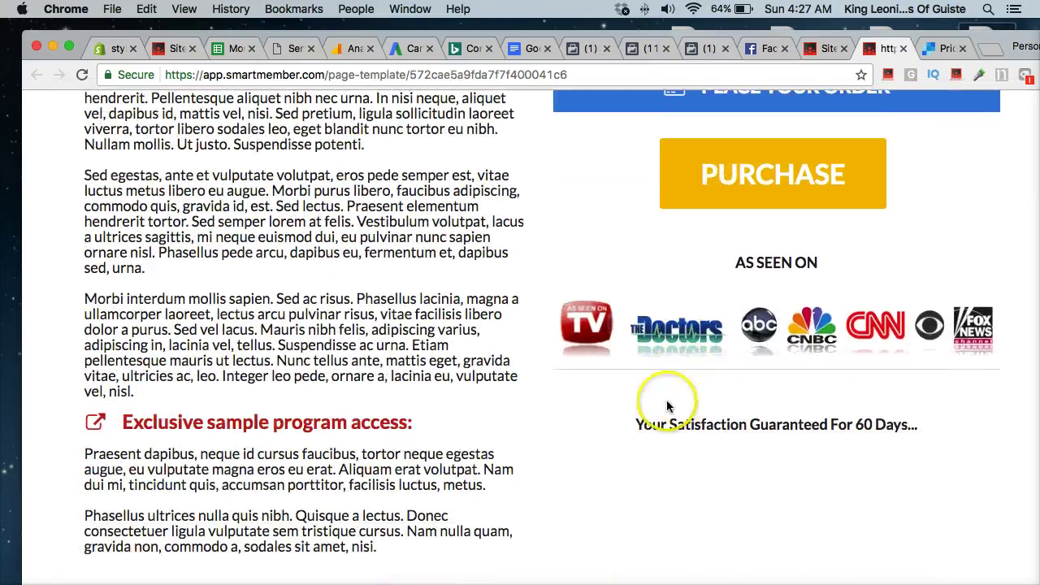
{"action": "scroll", "coordinate": [302, 414], "scroll_direction": "down", "scroll_amount": 14}
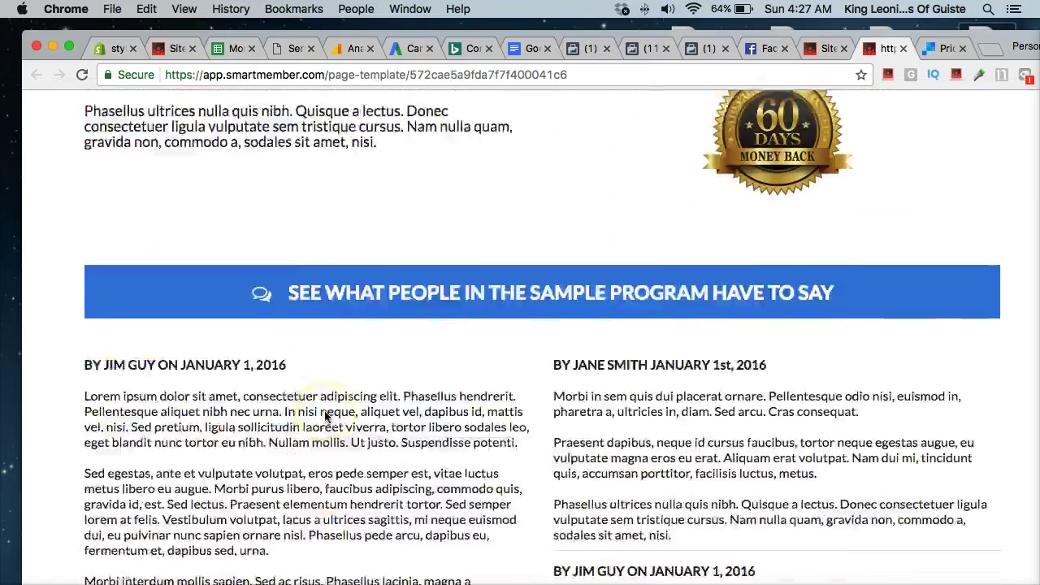
{"action": "scroll", "coordinate": [325, 412], "scroll_direction": "down", "scroll_amount": 20}
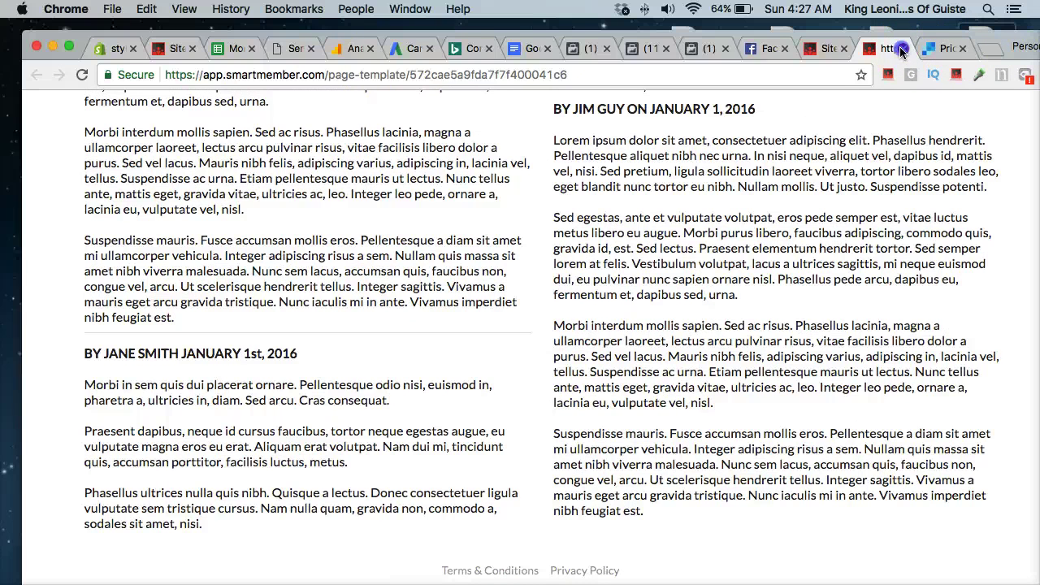
{"action": "key", "text": "super+w"}
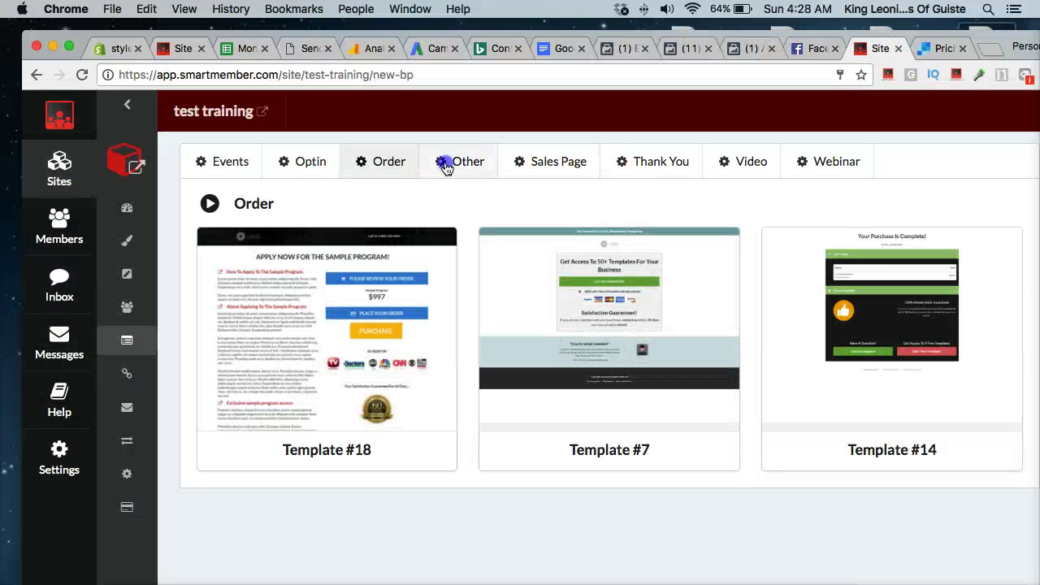
Step: Browse the Other, Sales Page, Thank You, Video and Webinar template categories
{"action": "left_click", "coordinate": [446, 161]}
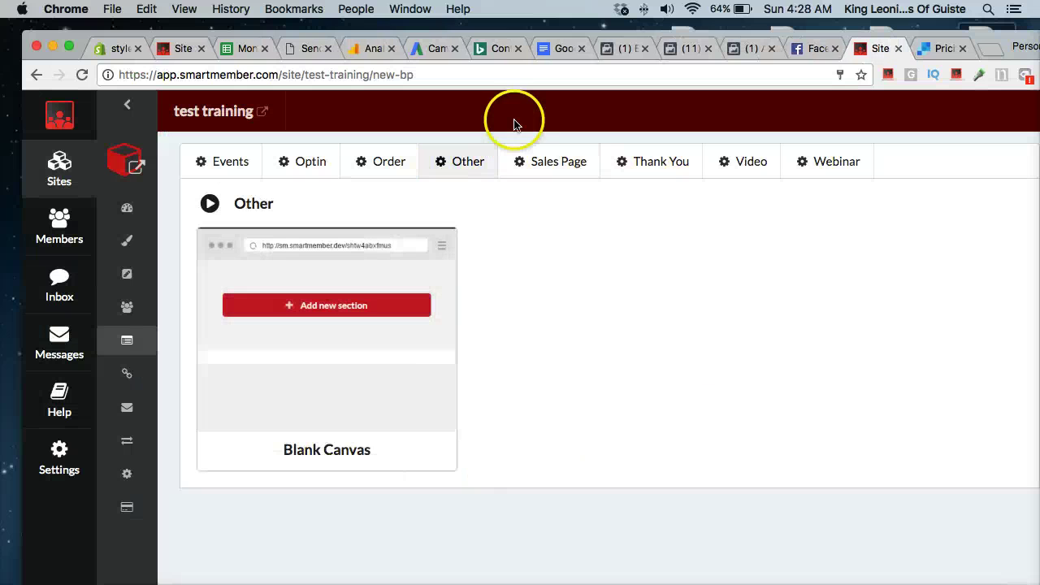
{"action": "left_click", "coordinate": [550, 164]}
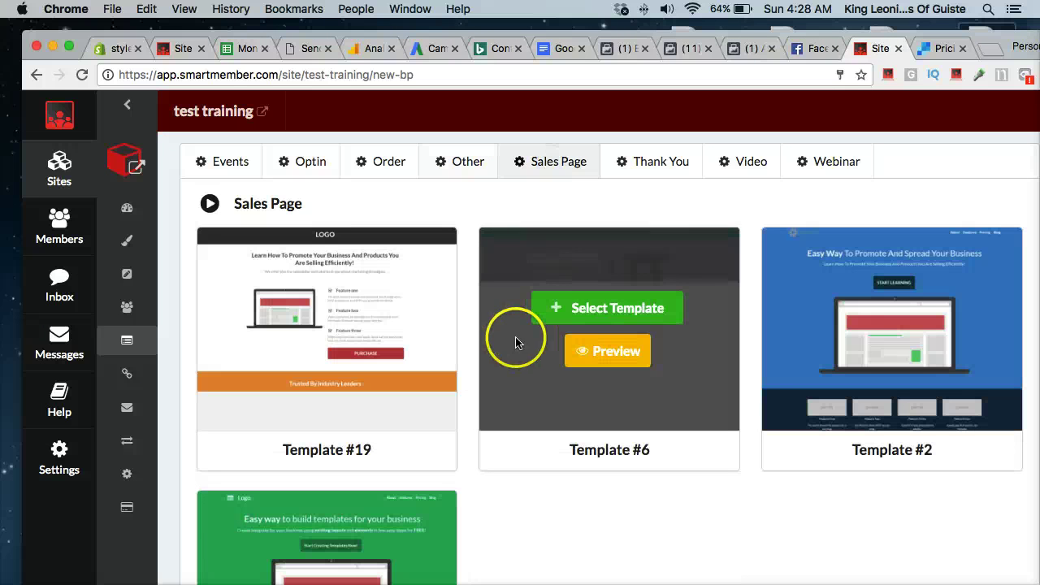
{"action": "scroll", "coordinate": [473, 298], "scroll_direction": "down", "scroll_amount": 3}
{"action": "scroll", "coordinate": [471, 306], "scroll_direction": "up", "scroll_amount": 3}
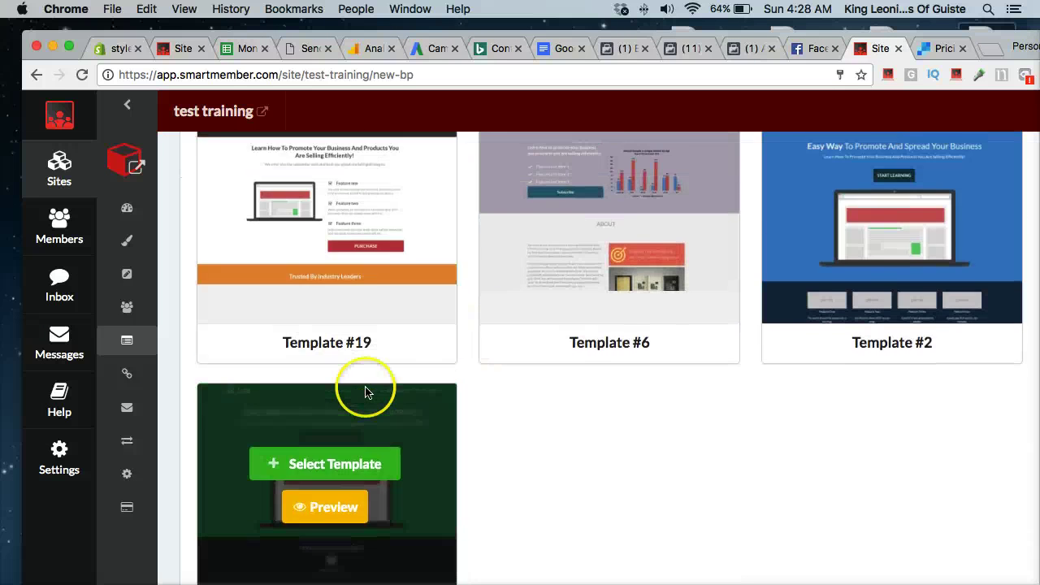
{"action": "left_click", "coordinate": [673, 161]}
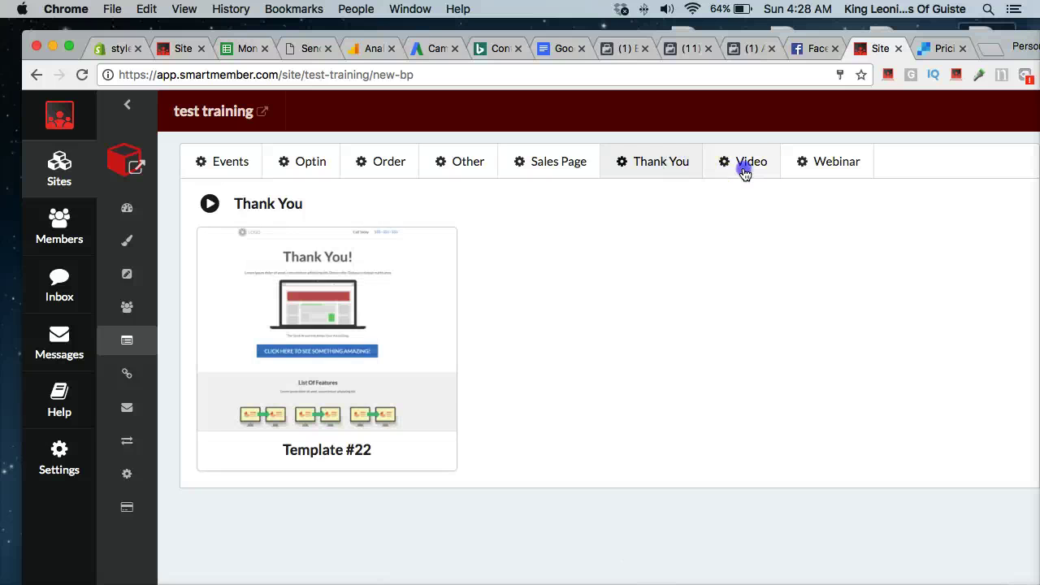
{"action": "left_click", "coordinate": [744, 170]}
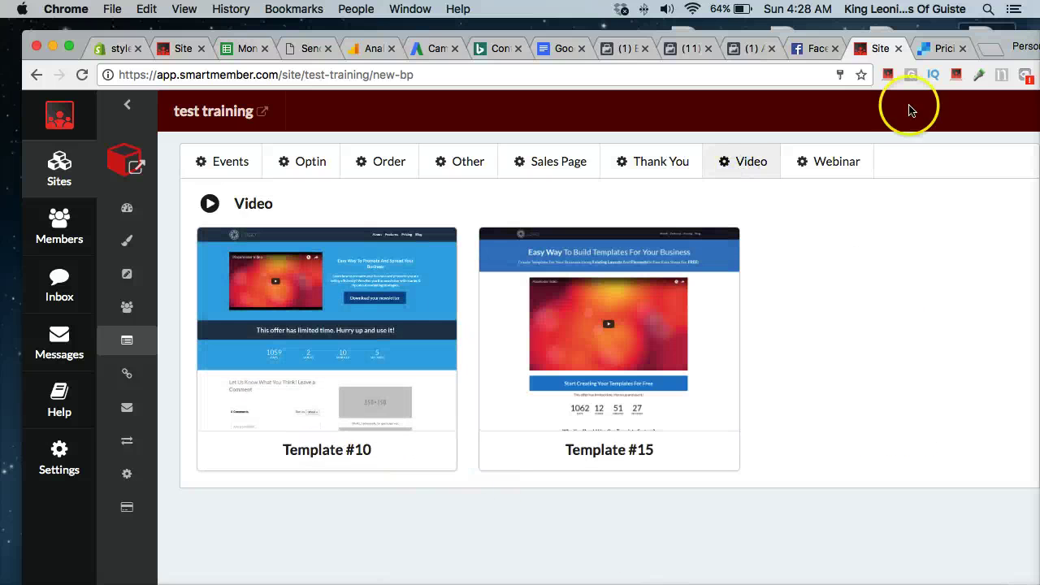
{"action": "left_click", "coordinate": [826, 167]}
Step: Return to the Optin templates and select Template #13 for the bridge page
{"action": "mouse_move", "coordinate": [374, 307]}
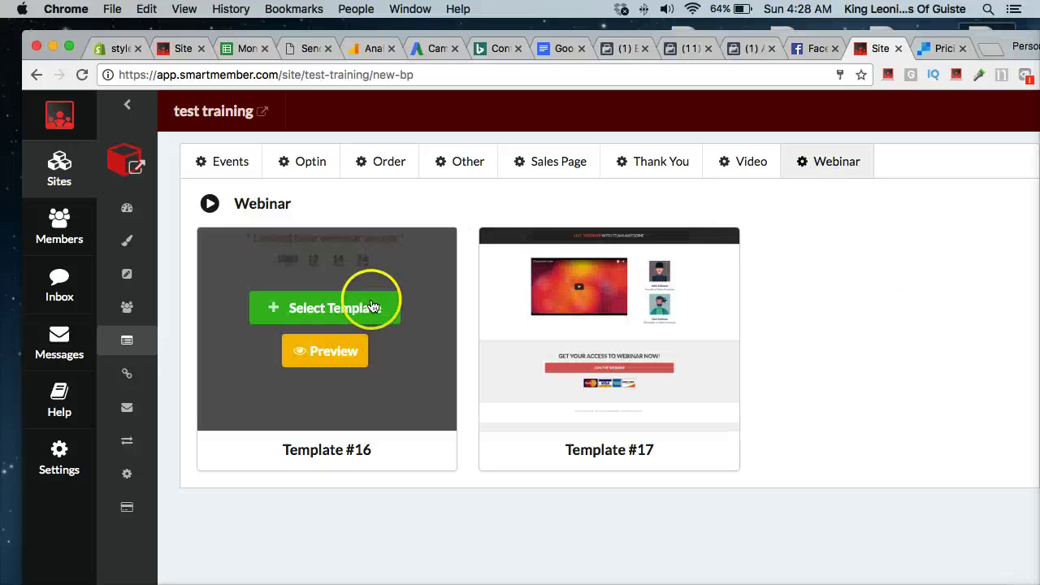
{"action": "left_click", "coordinate": [310, 172]}
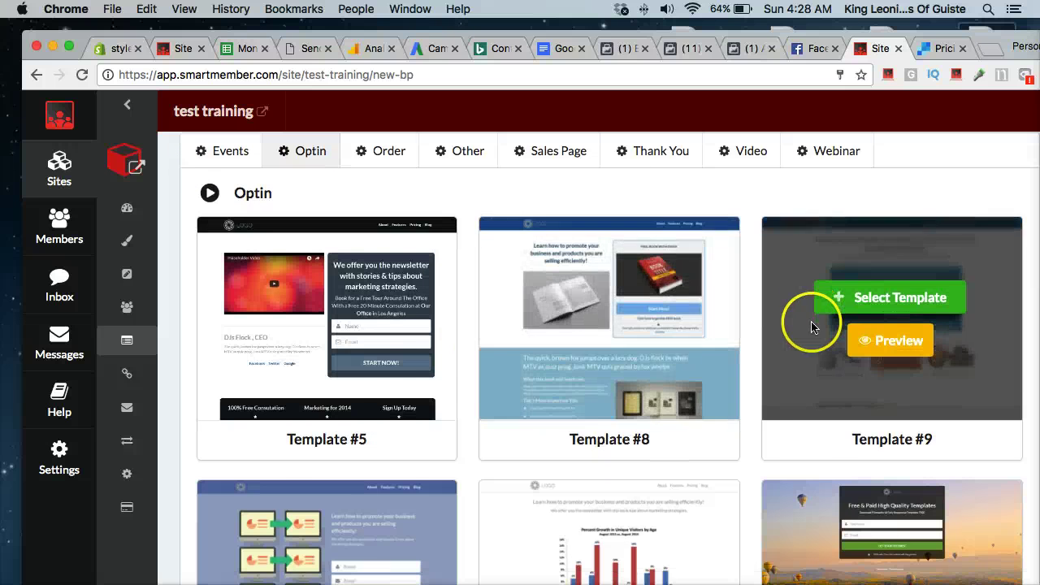
{"action": "scroll", "coordinate": [812, 325], "scroll_direction": "down", "scroll_amount": 5}
{"action": "scroll", "coordinate": [815, 328], "scroll_direction": "down", "scroll_amount": 3}
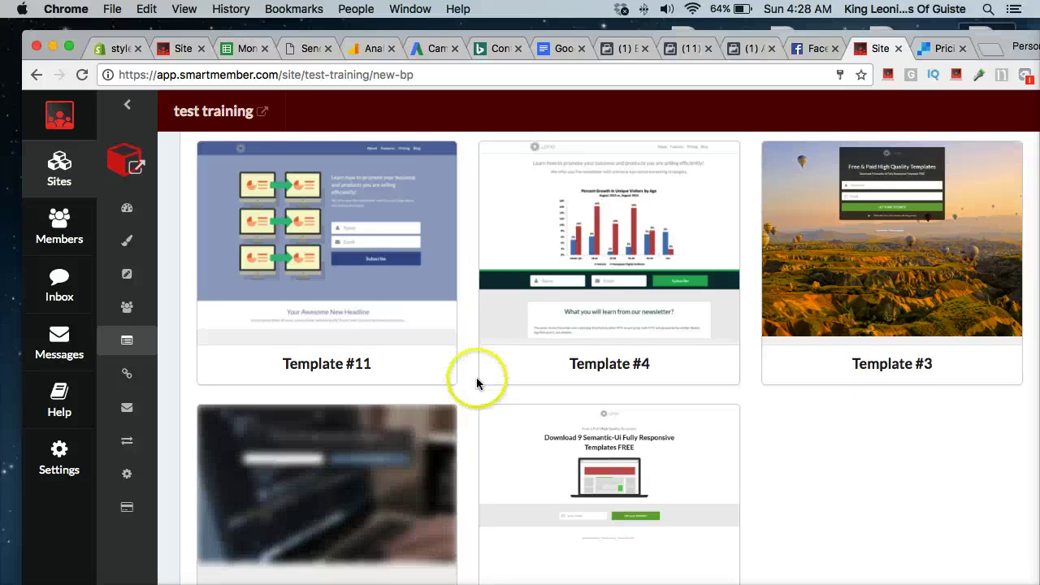
{"action": "scroll", "coordinate": [423, 398], "scroll_direction": "down", "scroll_amount": 2}
{"action": "mouse_move", "coordinate": [310, 487]}
{"action": "scroll", "coordinate": [370, 413], "scroll_direction": "up", "scroll_amount": 4}
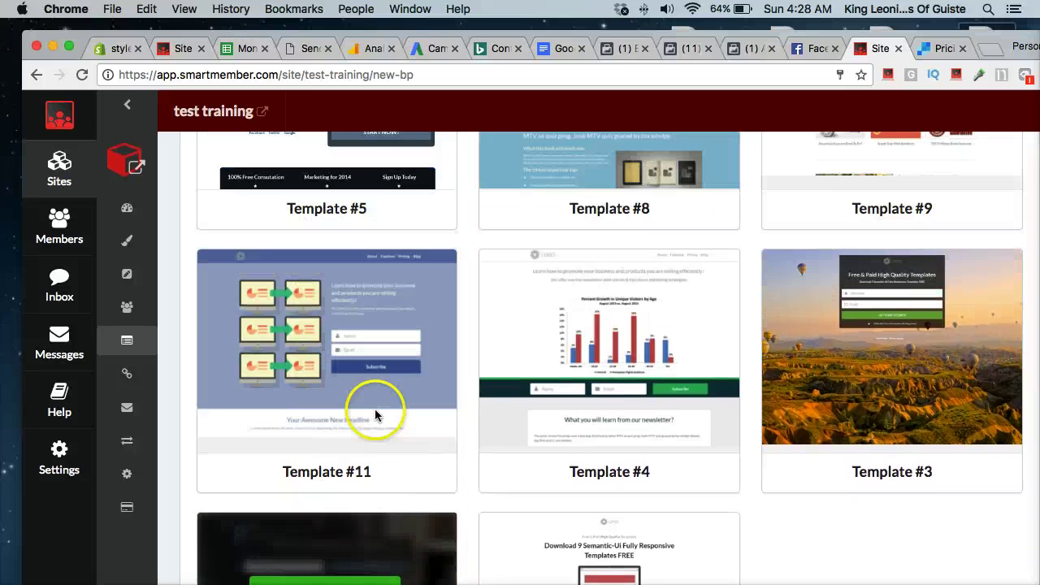
{"action": "scroll", "coordinate": [342, 455], "scroll_direction": "down", "scroll_amount": 4}
{"action": "left_click", "coordinate": [333, 428]}
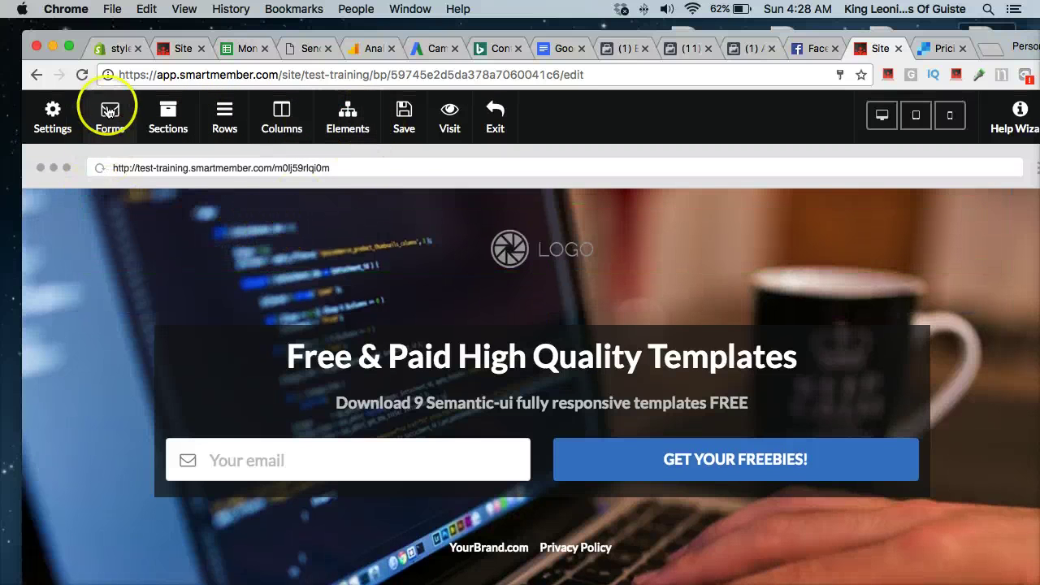
Step: Open the page's All Settings panel from the editor toolbar
{"action": "left_click", "coordinate": [53, 113]}
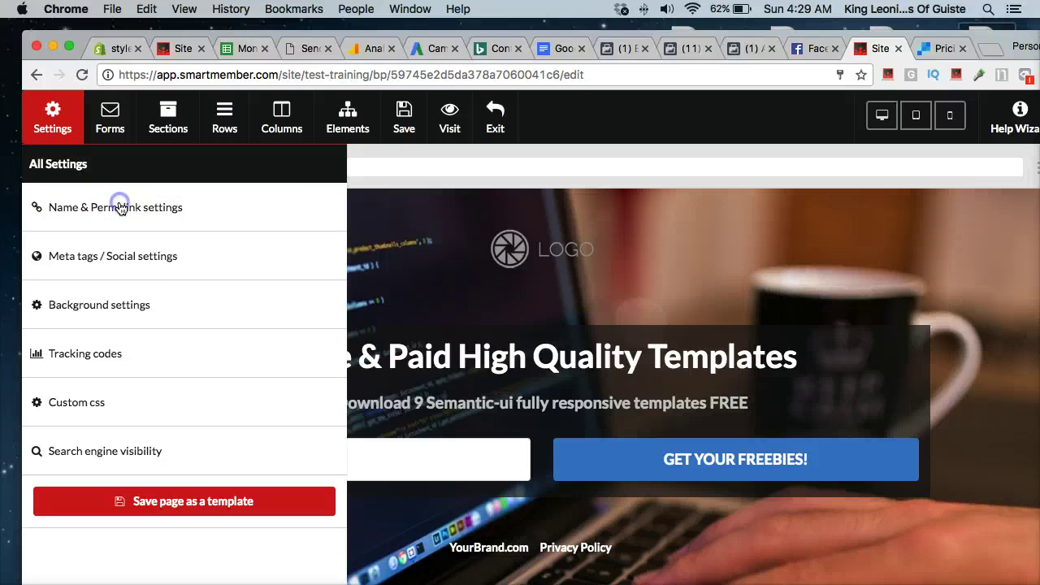
Step: Replace the random permalink in Name & Permalink settings with 'test'
{"action": "left_click", "coordinate": [119, 208]}
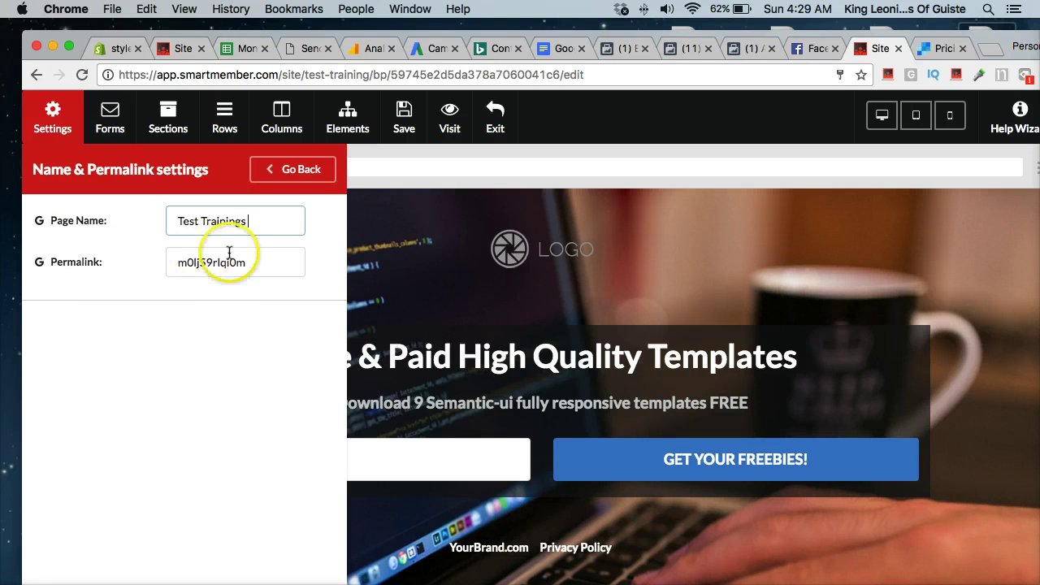
{"action": "double_click", "coordinate": [229, 252]}
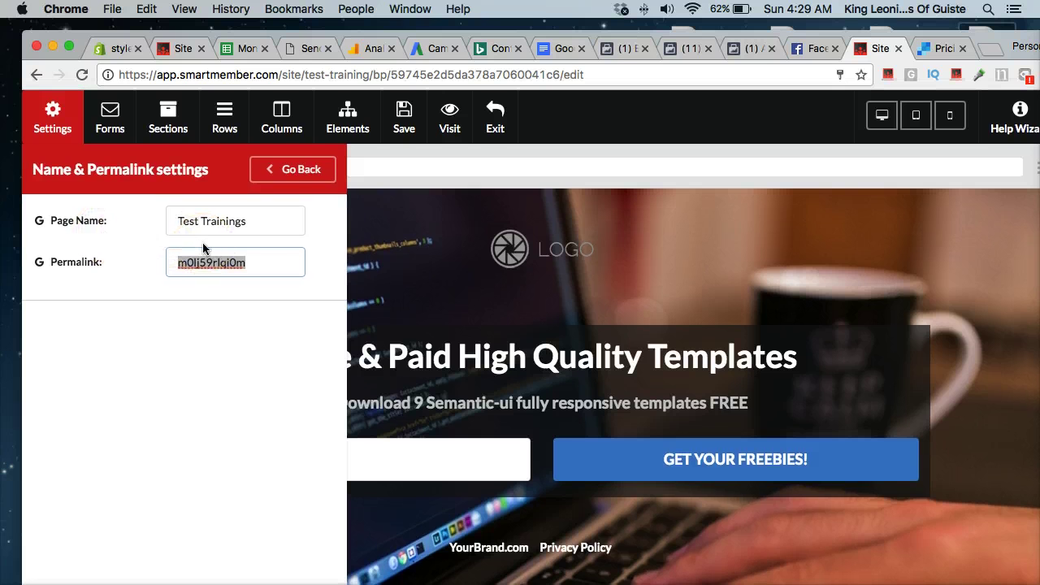
{"action": "type", "text": "test"}
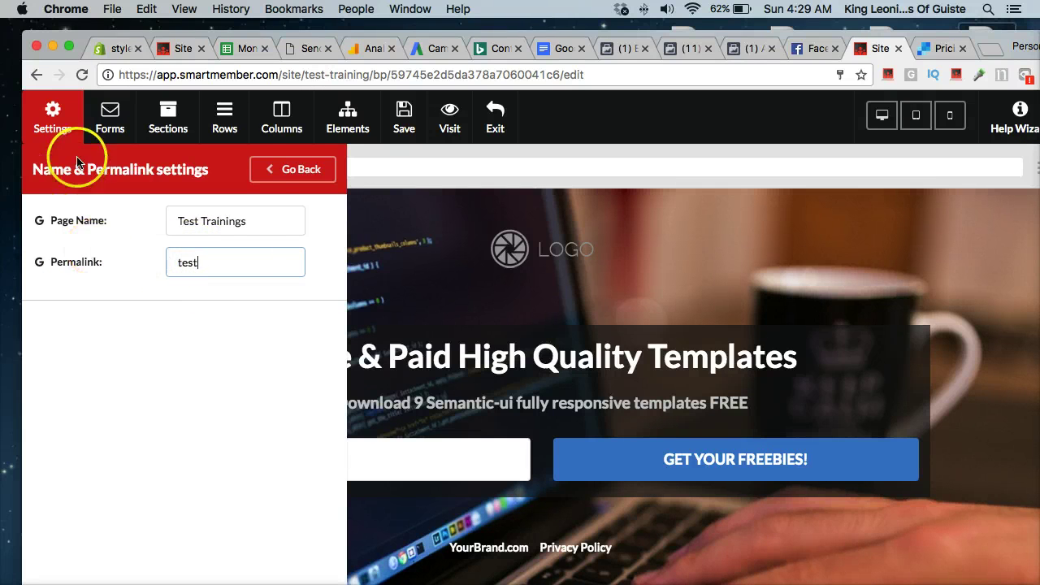
Step: Go back to All Settings and open Meta tags / Social settings, titled 'Test Training'
{"action": "left_click", "coordinate": [272, 168]}
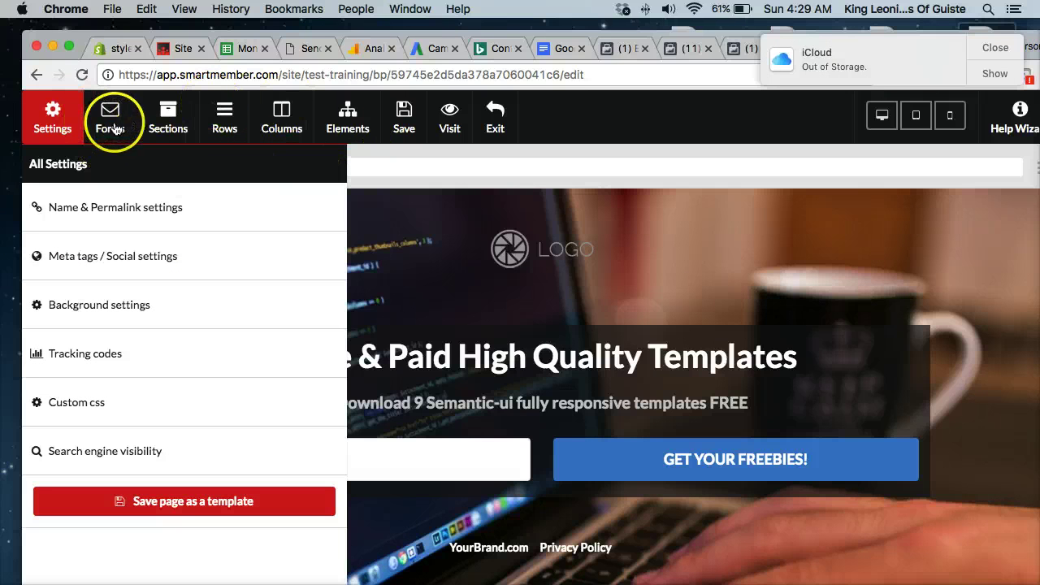
{"action": "left_click", "coordinate": [67, 258]}
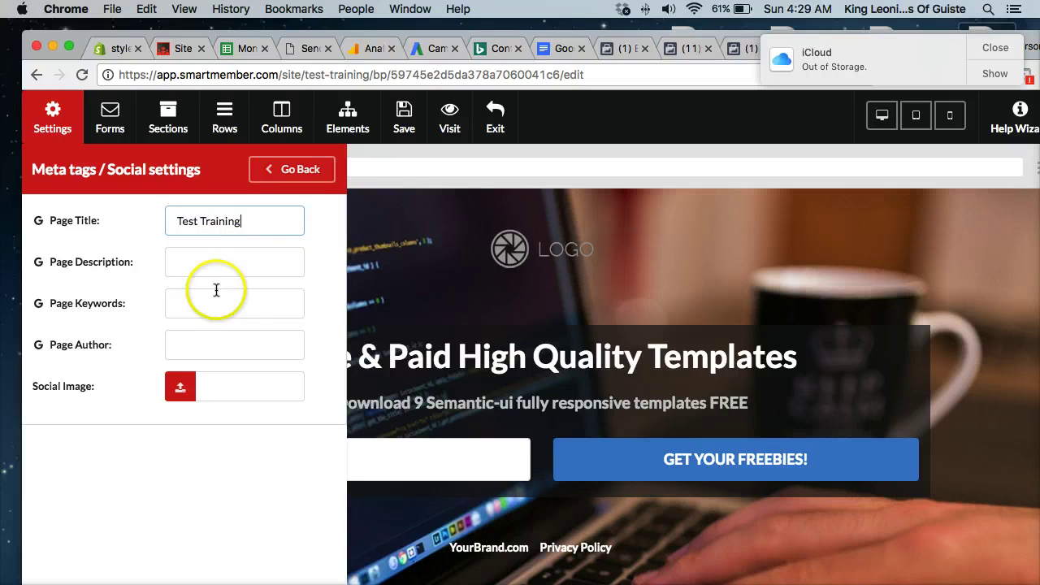
{"action": "left_click", "coordinate": [181, 392]}
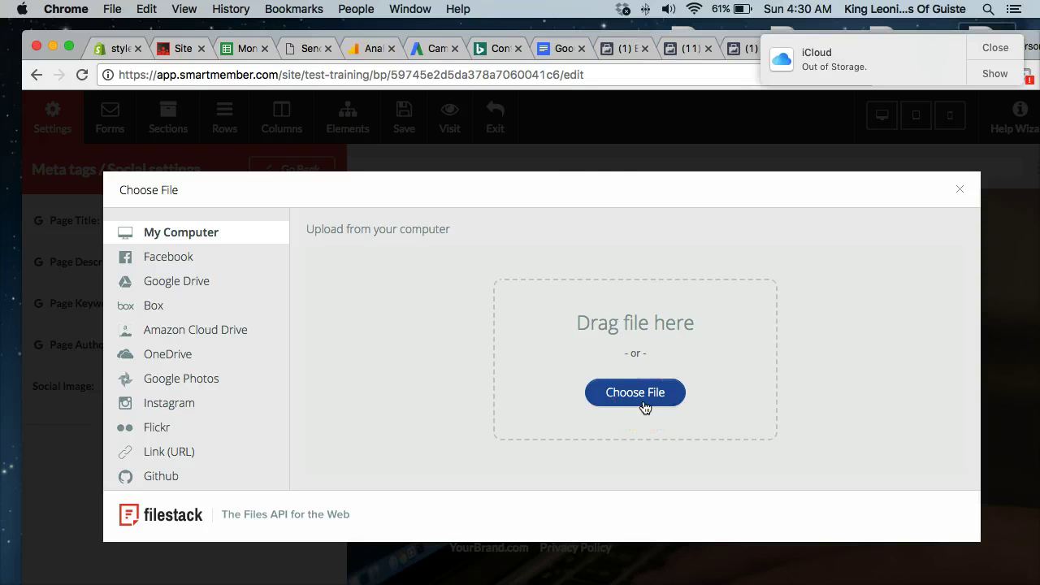
{"action": "left_click", "coordinate": [537, 214]}
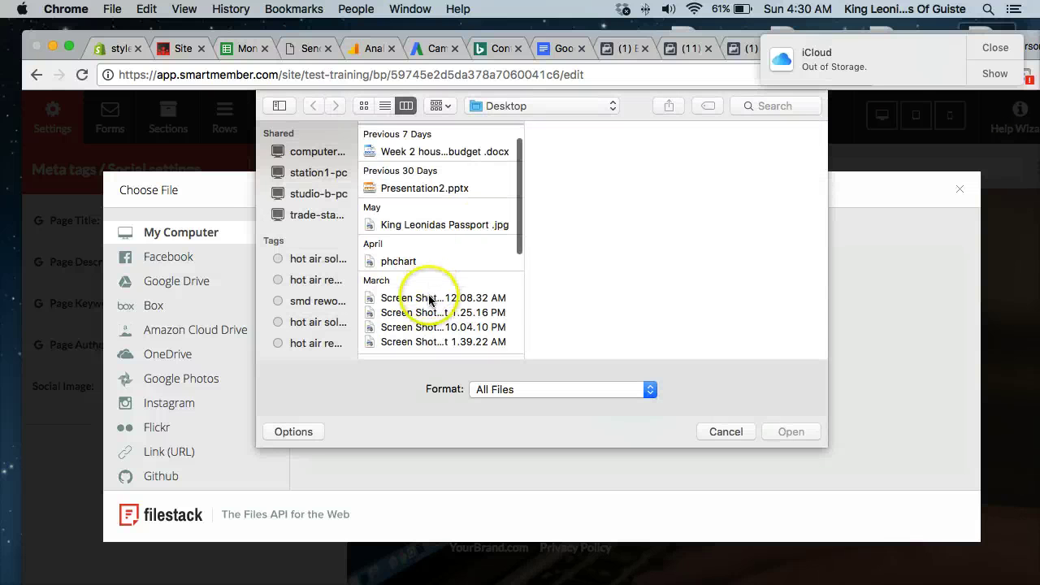
{"action": "left_click", "coordinate": [429, 299]}
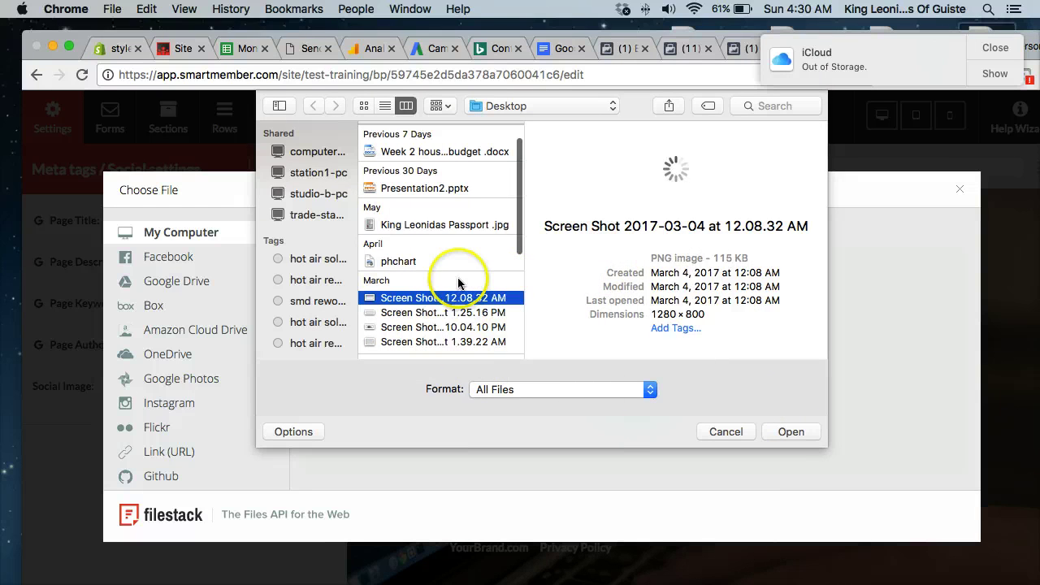
{"action": "left_click", "coordinate": [792, 433]}
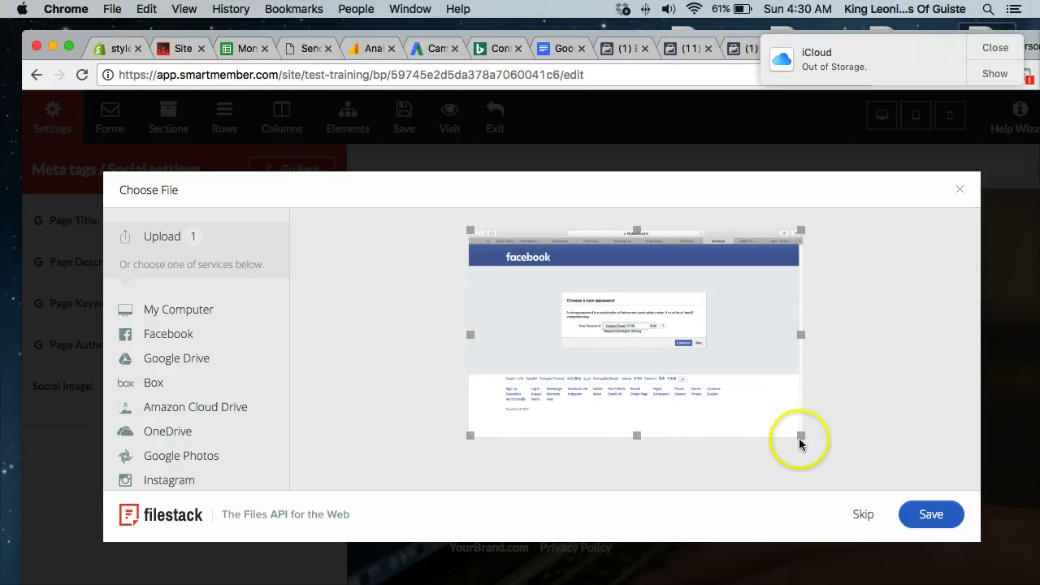
{"action": "left_click", "coordinate": [959, 189]}
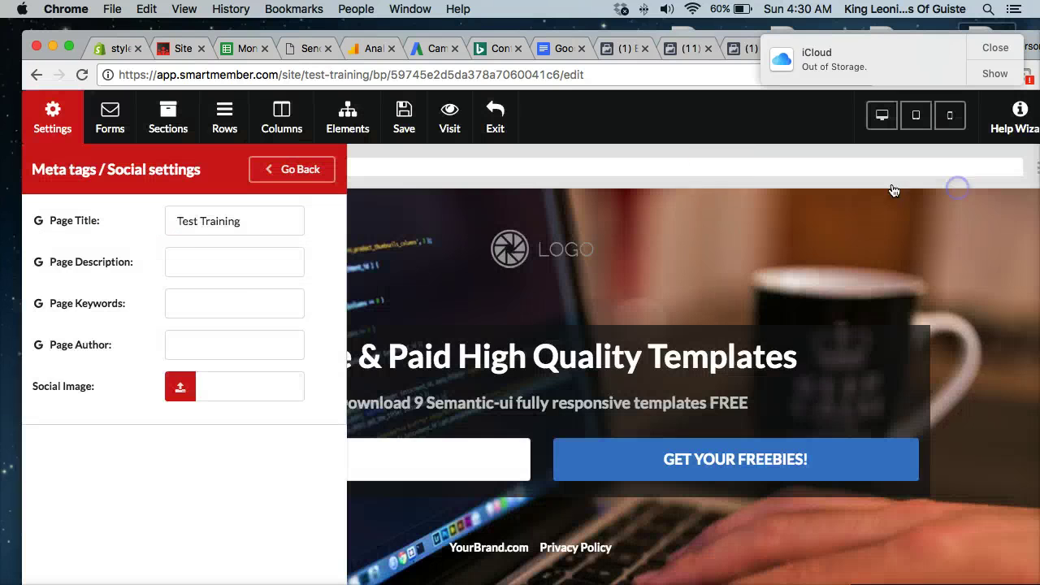
Step: In Background settings, delete the BG Image URL to remove the background image
{"action": "left_click", "coordinate": [300, 171]}
{"action": "left_click", "coordinate": [116, 302]}
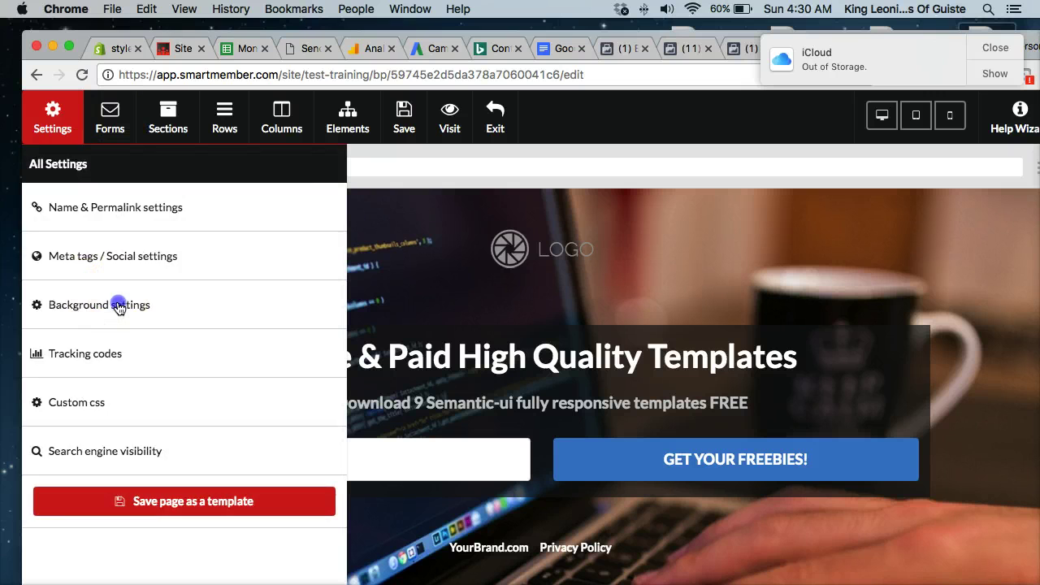
{"action": "left_click", "coordinate": [197, 218]}
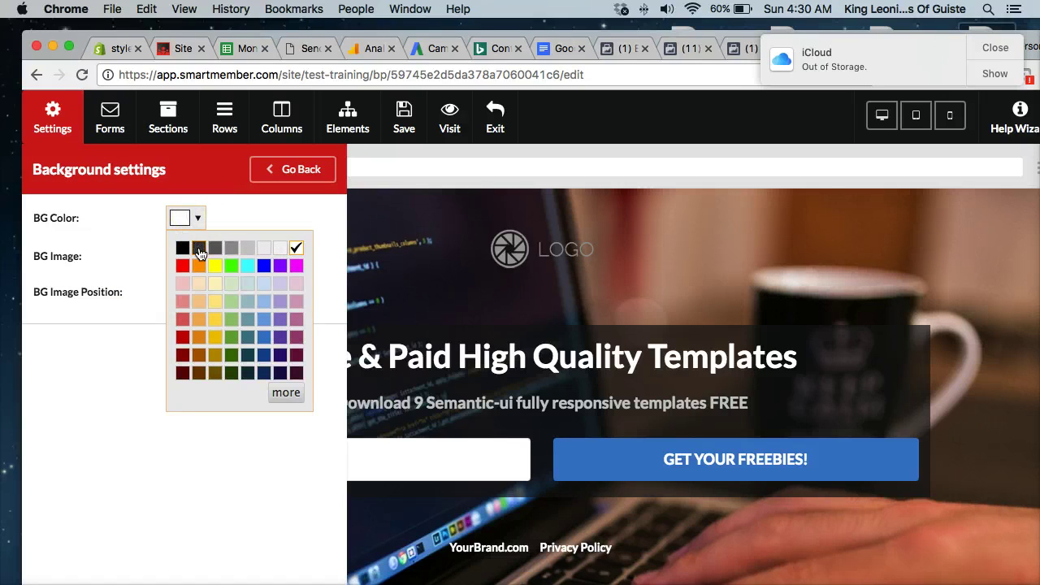
{"action": "left_click", "coordinate": [200, 248]}
{"action": "left_click", "coordinate": [182, 248]}
{"action": "left_click", "coordinate": [208, 254]}
{"action": "left_click", "coordinate": [268, 213]}
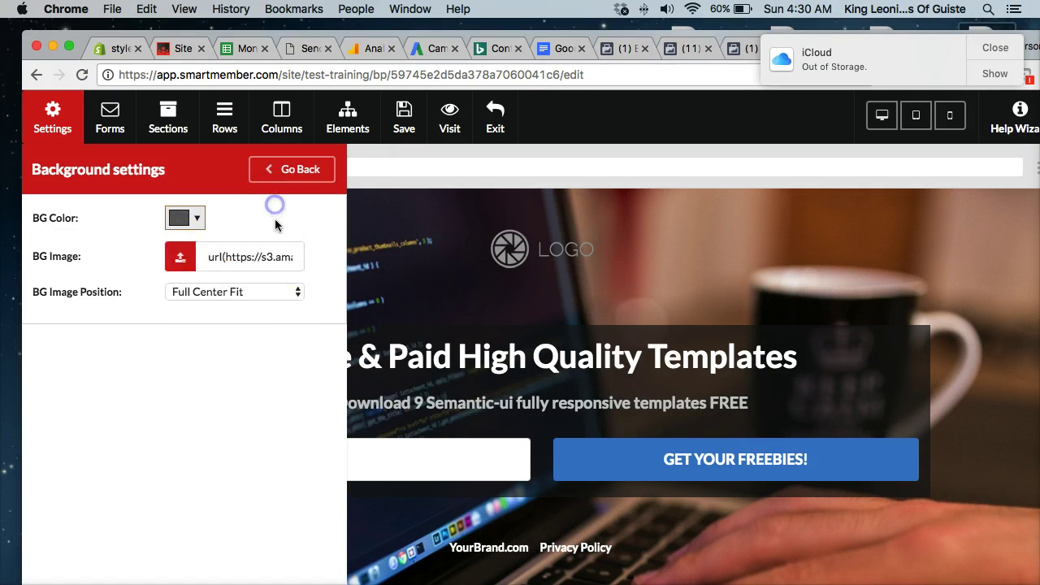
{"action": "left_click", "coordinate": [221, 255]}
{"action": "key", "text": "BackSpace"}
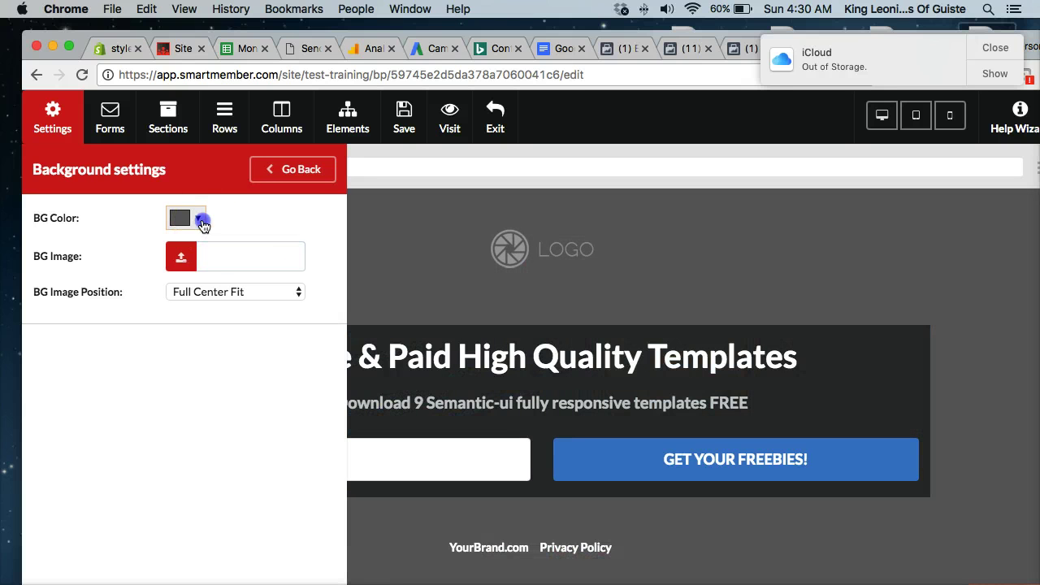
Step: Set BG Color to dark maroon and BG Image Position to Fill 100 Width
{"action": "left_click", "coordinate": [199, 219]}
{"action": "left_click", "coordinate": [199, 301]}
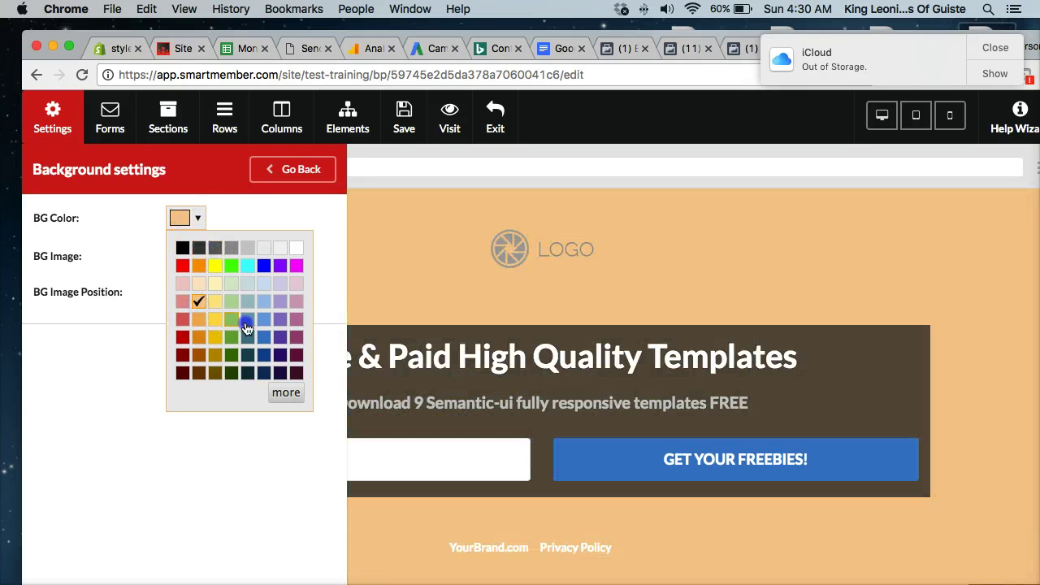
{"action": "left_click", "coordinate": [247, 319]}
{"action": "left_click", "coordinate": [247, 373]}
{"action": "left_click", "coordinate": [215, 355]}
{"action": "left_click", "coordinate": [182, 374]}
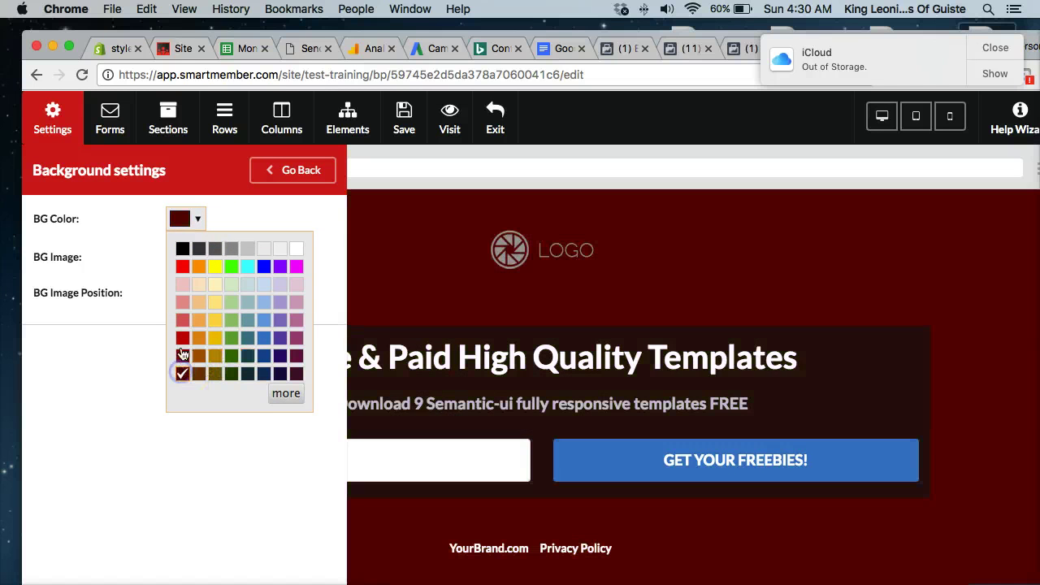
{"action": "left_click", "coordinate": [182, 319]}
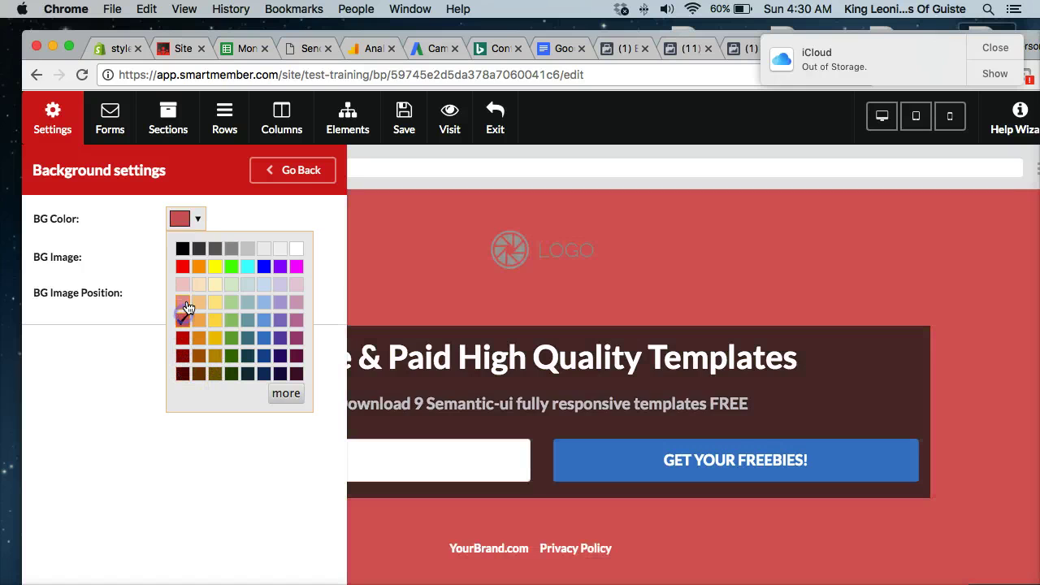
{"action": "left_click", "coordinate": [186, 375]}
{"action": "left_click", "coordinate": [104, 216]}
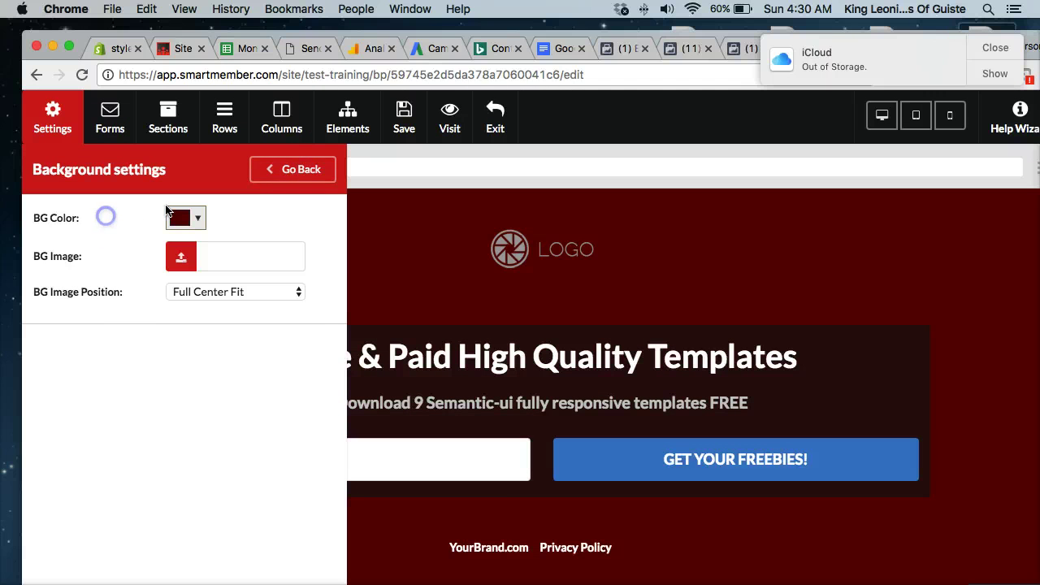
{"action": "left_click", "coordinate": [252, 291]}
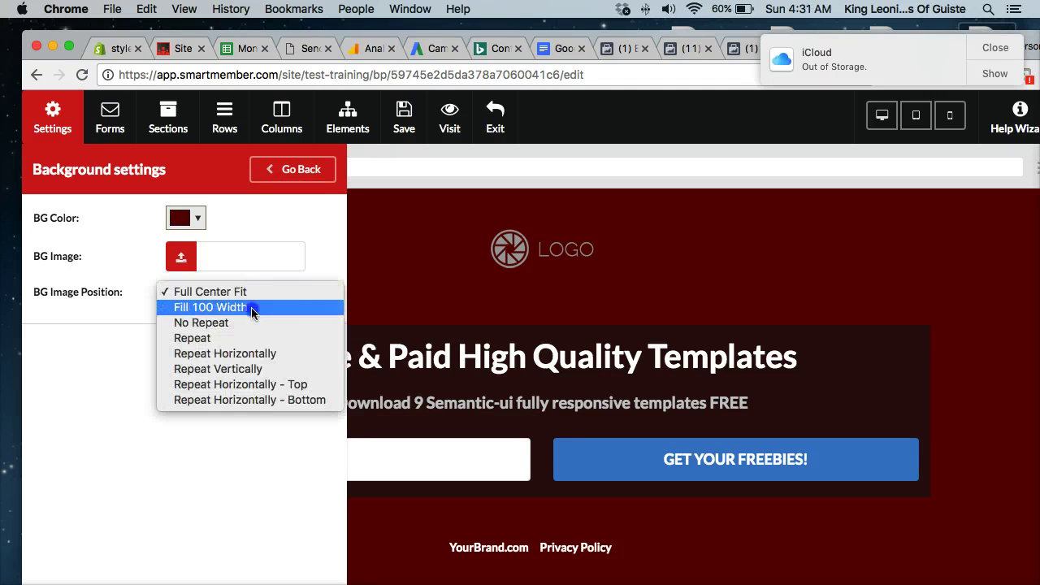
{"action": "left_click", "coordinate": [251, 304]}
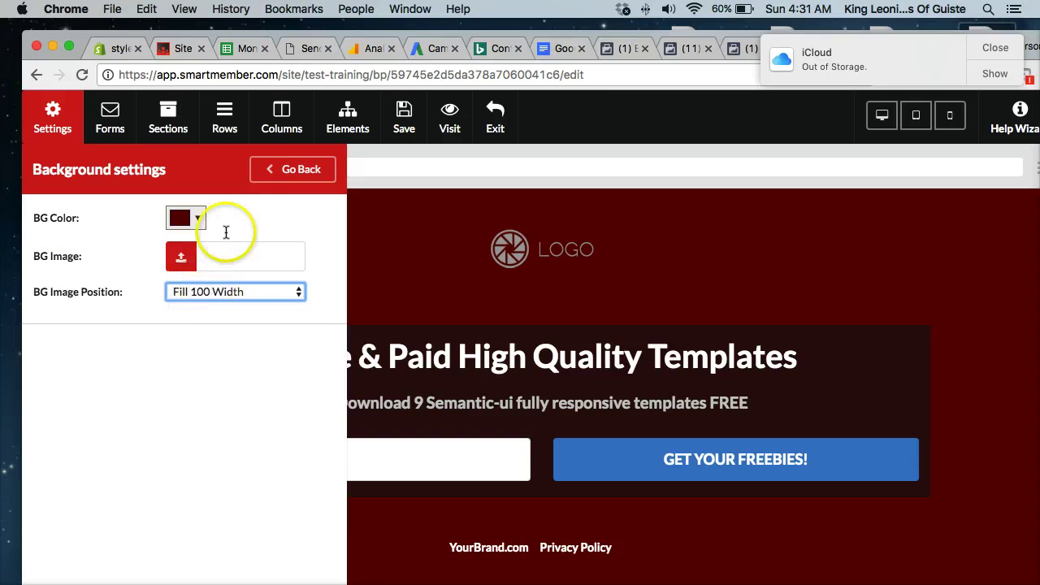
{"action": "left_click", "coordinate": [275, 168]}
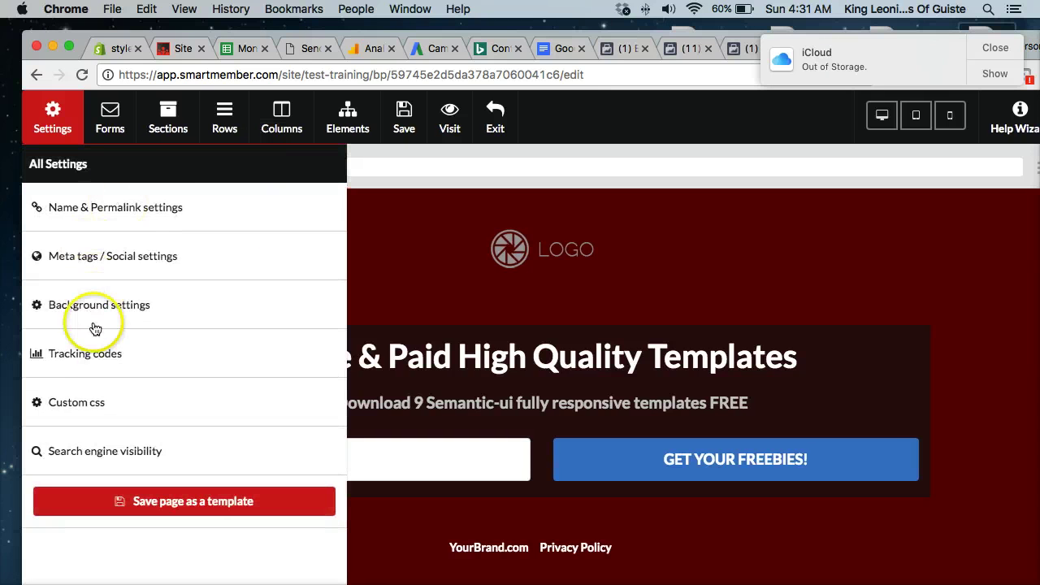
Step: Check the Tracking codes and Custom CSS settings, leaving them unchanged
{"action": "left_click", "coordinate": [107, 348]}
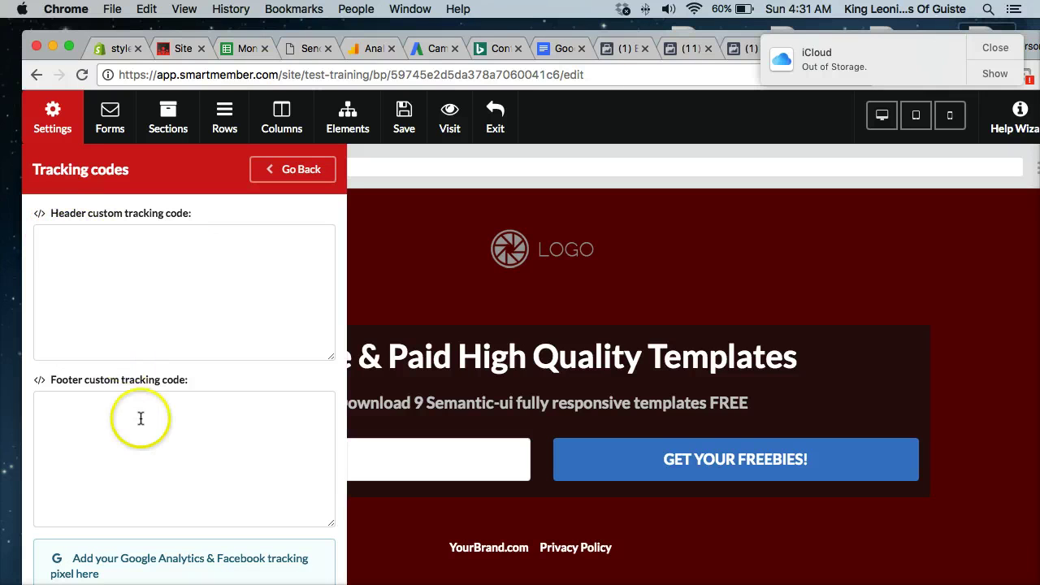
{"action": "scroll", "coordinate": [180, 383], "scroll_direction": "down", "scroll_amount": 1}
{"action": "scroll", "coordinate": [163, 366], "scroll_direction": "up", "scroll_amount": 1}
{"action": "left_click", "coordinate": [282, 170]}
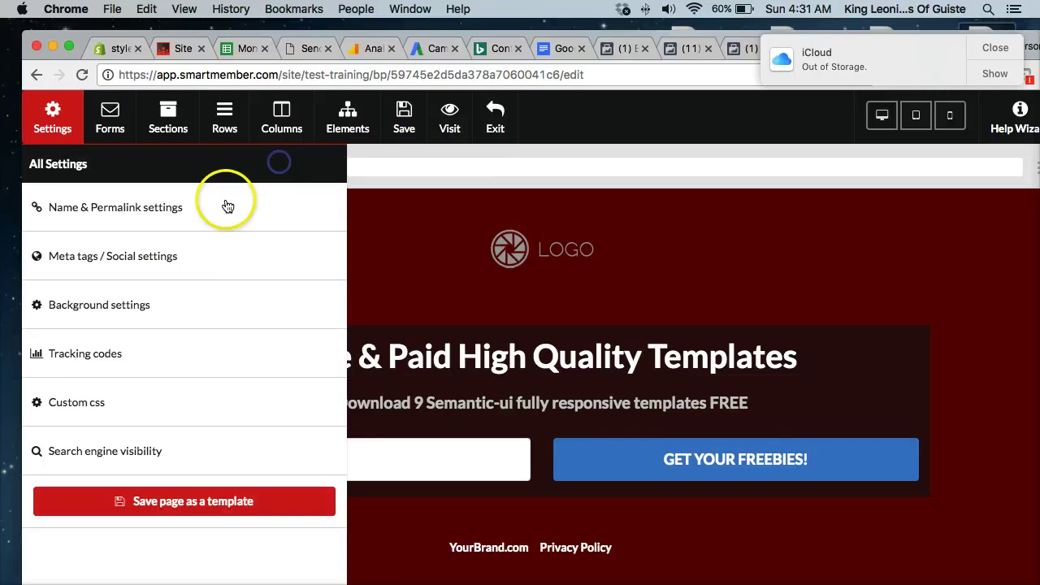
{"action": "left_click", "coordinate": [84, 402]}
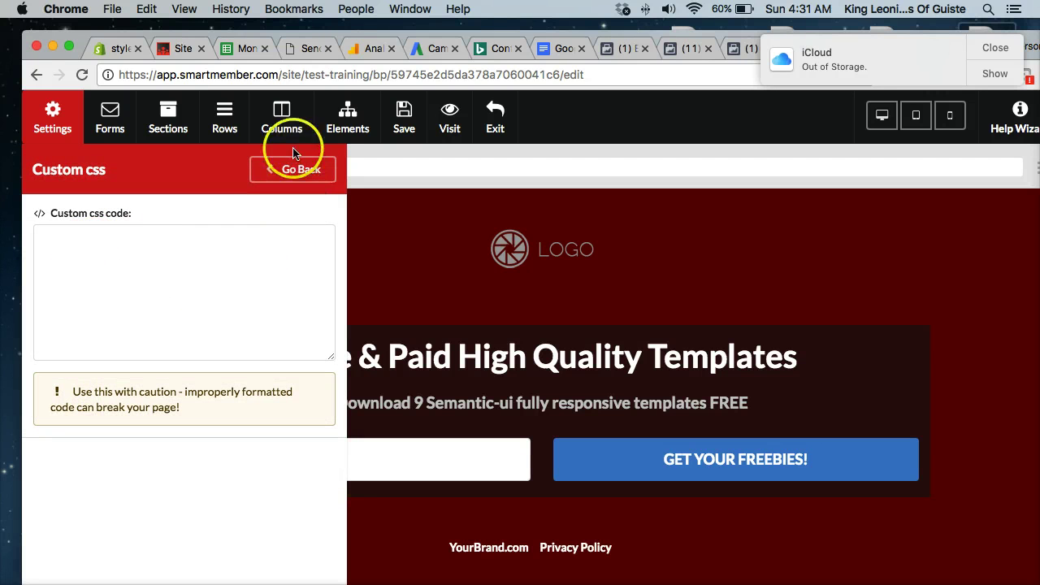
{"action": "left_click", "coordinate": [282, 170]}
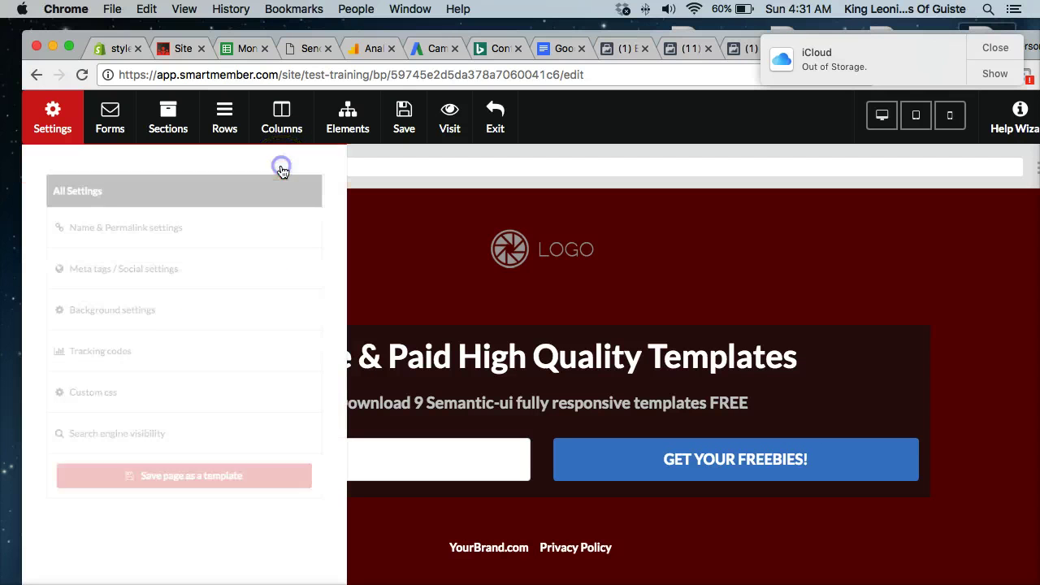
Step: Choose Hide in Search Engines under Search engine visibility, then go back
{"action": "left_click", "coordinate": [153, 460]}
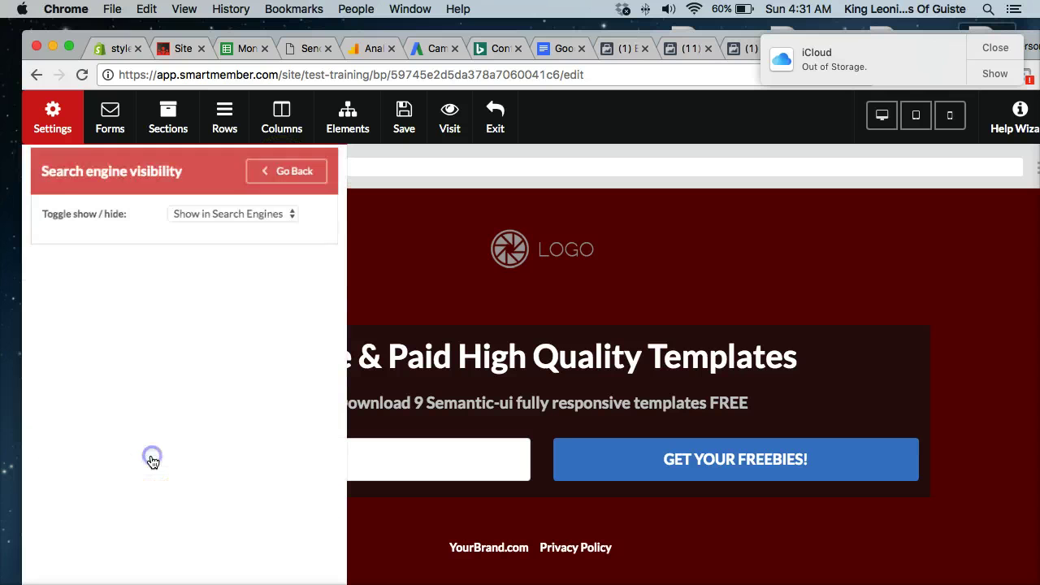
{"action": "left_click", "coordinate": [215, 218]}
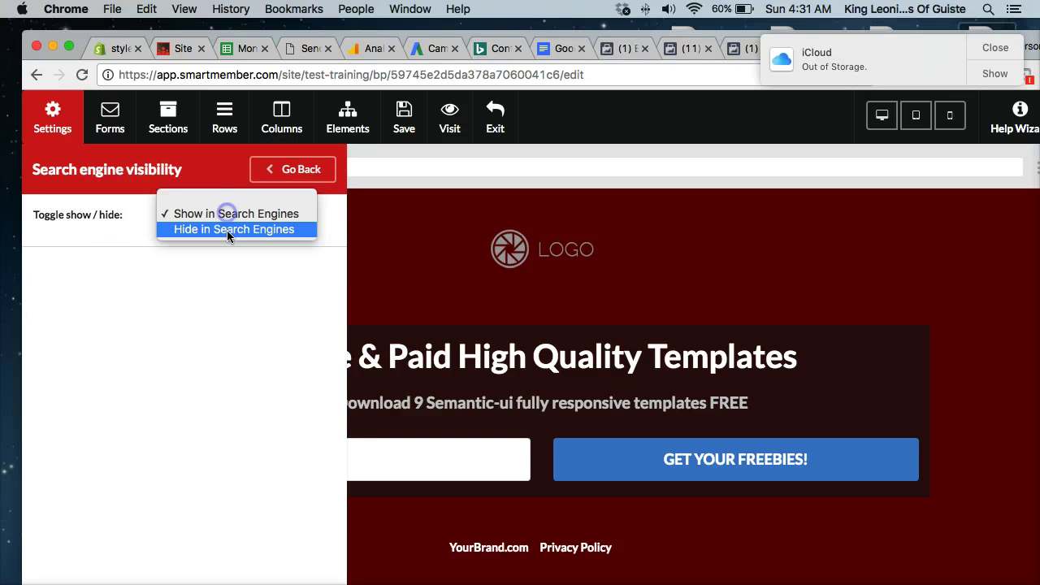
{"action": "left_click", "coordinate": [258, 227]}
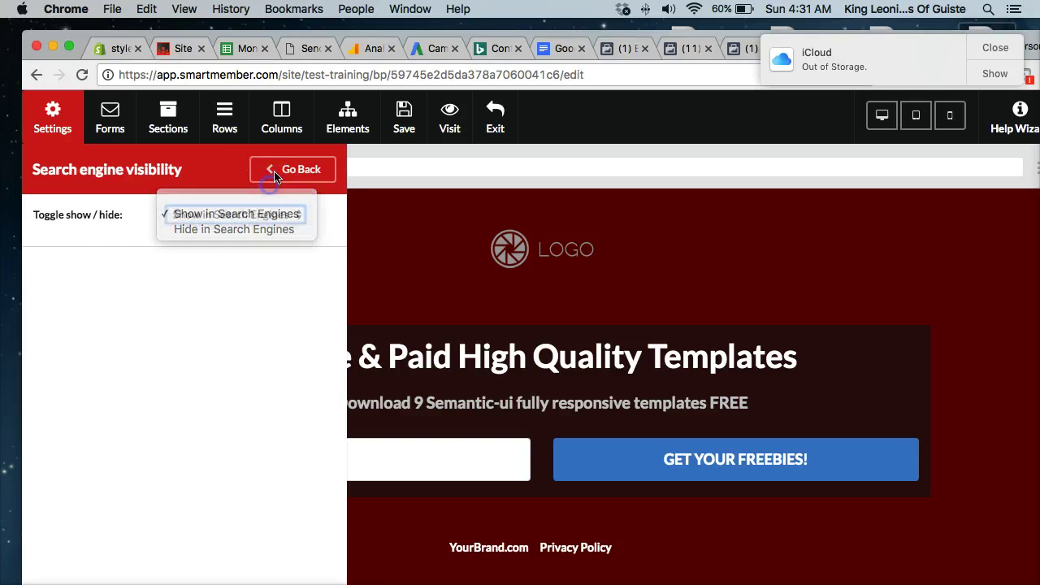
{"action": "left_click", "coordinate": [292, 169]}
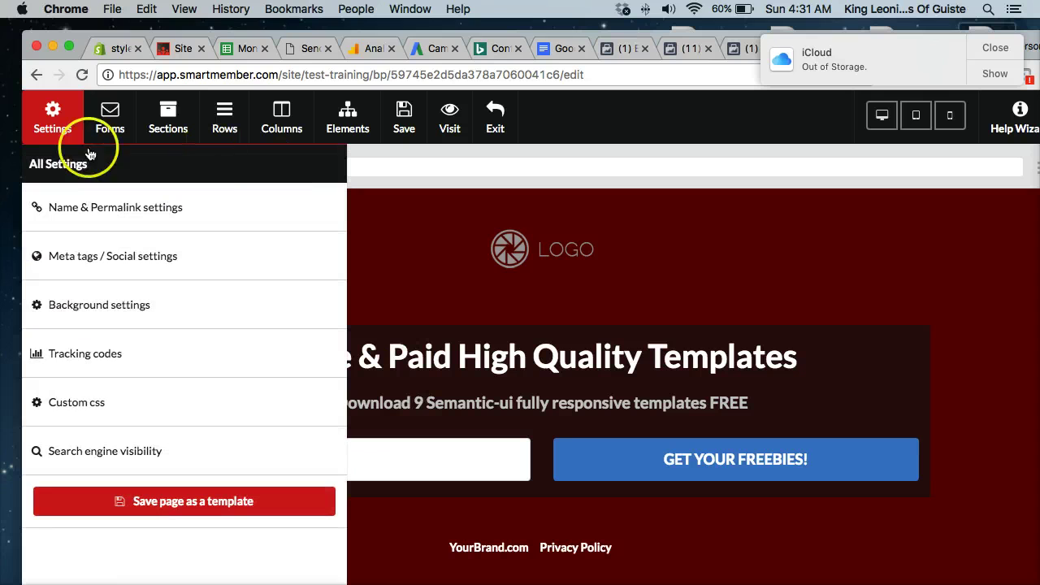
Step: Keep the New form's type Simple and set its Email list to test training
{"action": "left_click", "coordinate": [133, 108]}
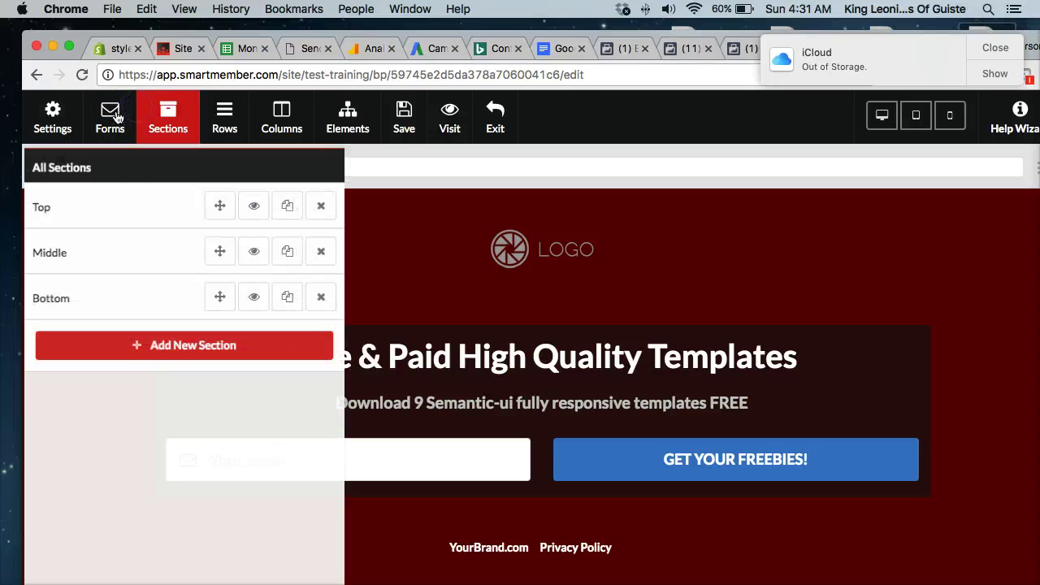
{"action": "left_click", "coordinate": [115, 108]}
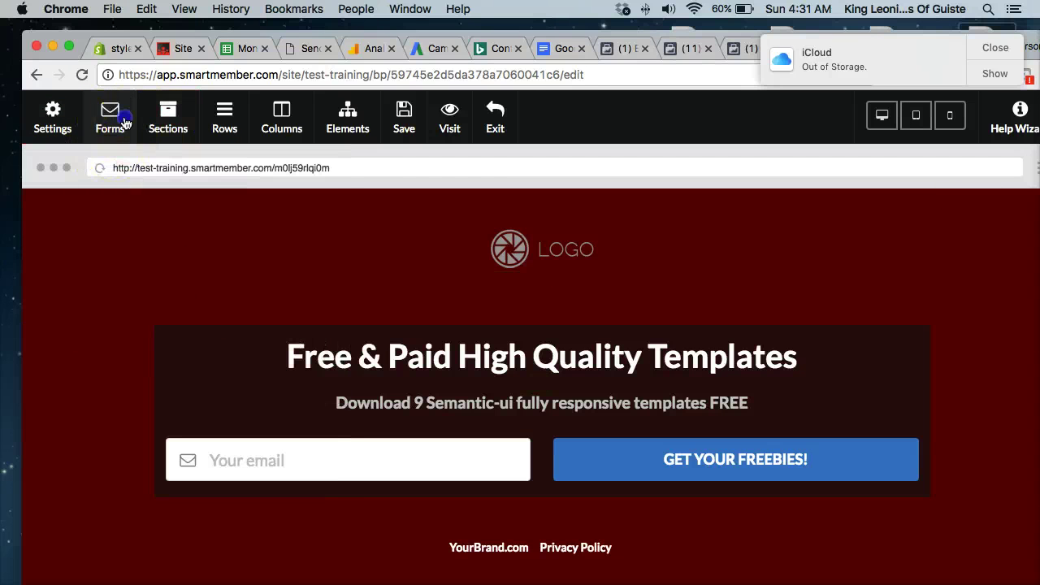
{"action": "left_click", "coordinate": [111, 116]}
{"action": "left_click", "coordinate": [121, 205]}
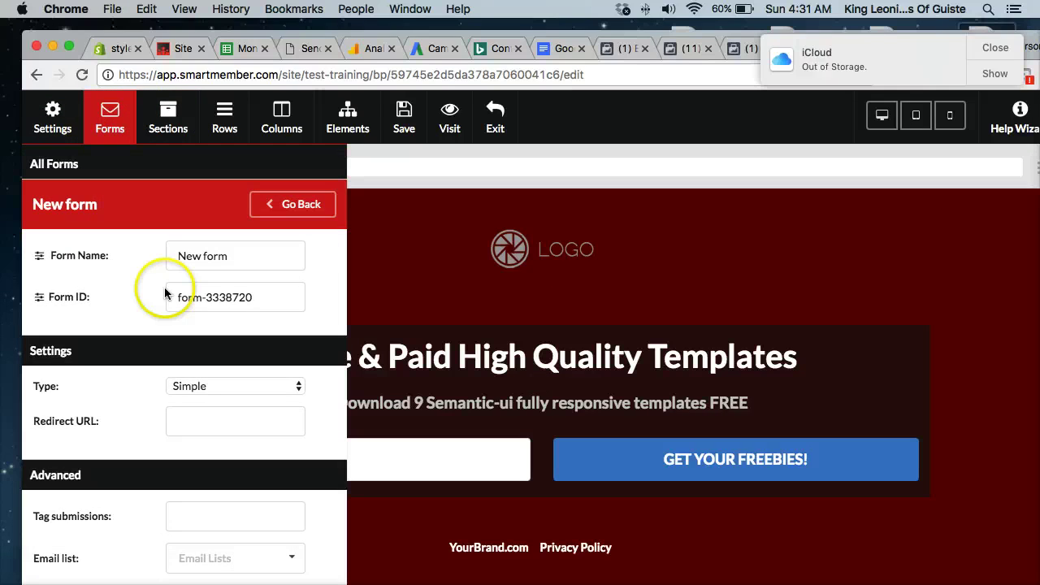
{"action": "left_click", "coordinate": [198, 386]}
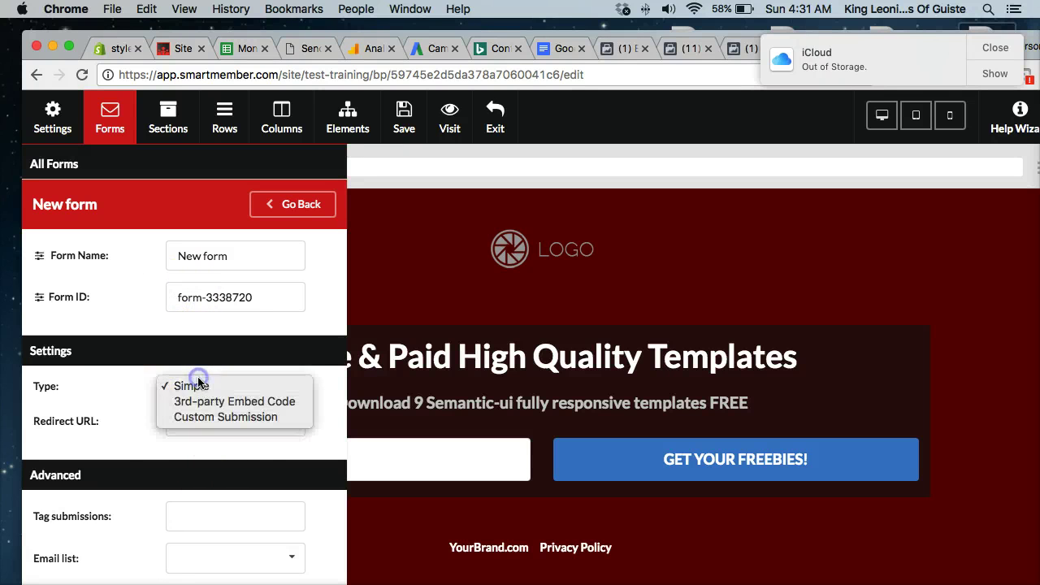
{"action": "left_click", "coordinate": [121, 387]}
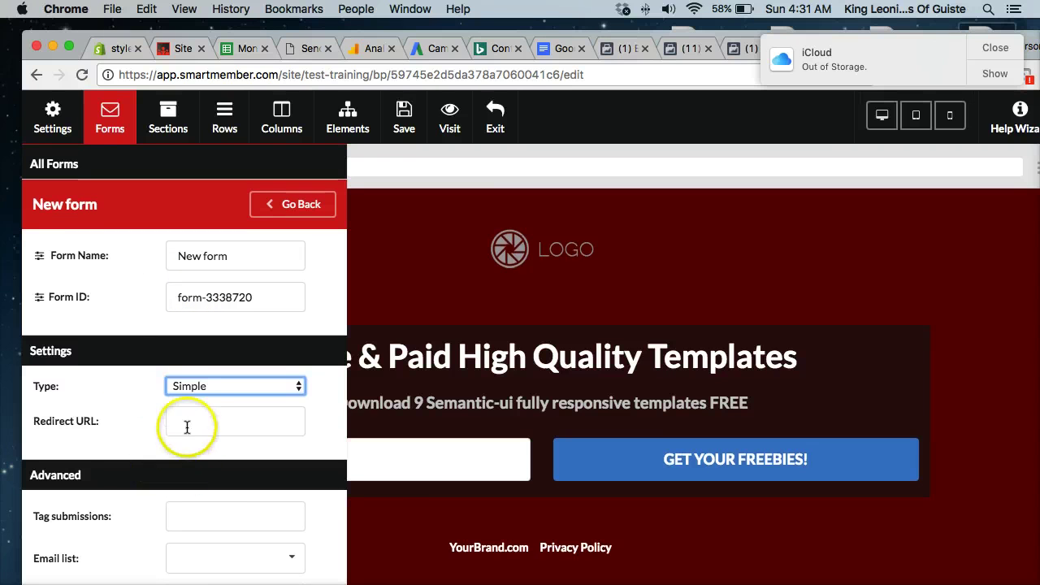
{"action": "left_click", "coordinate": [213, 556]}
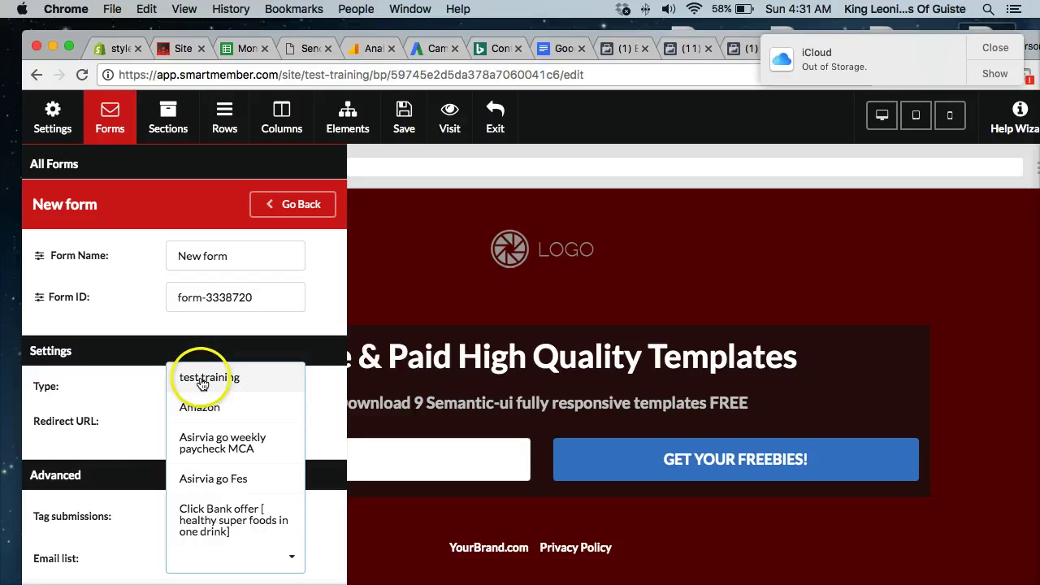
{"action": "left_click", "coordinate": [189, 380]}
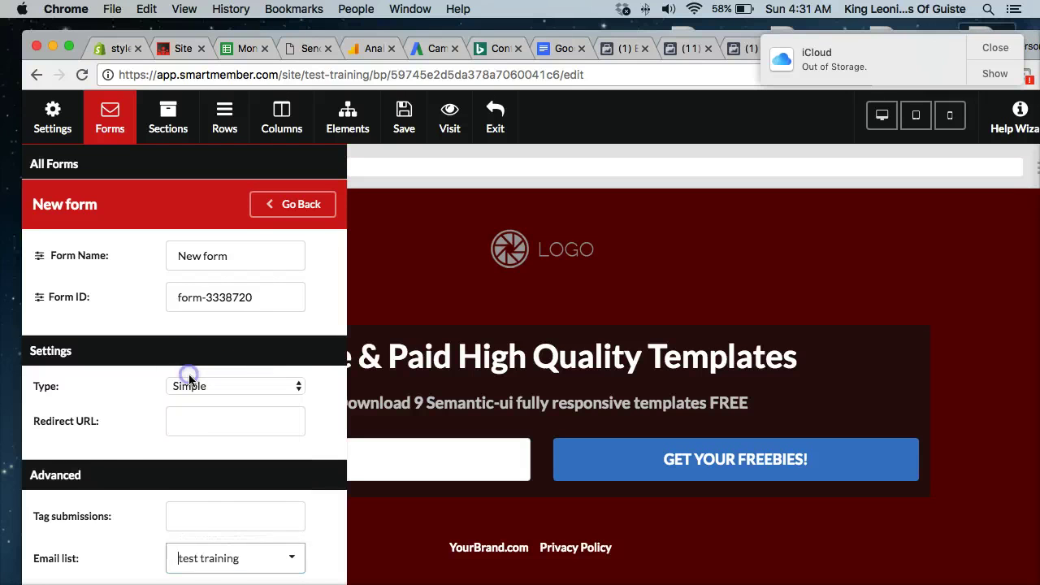
{"action": "left_click", "coordinate": [183, 517]}
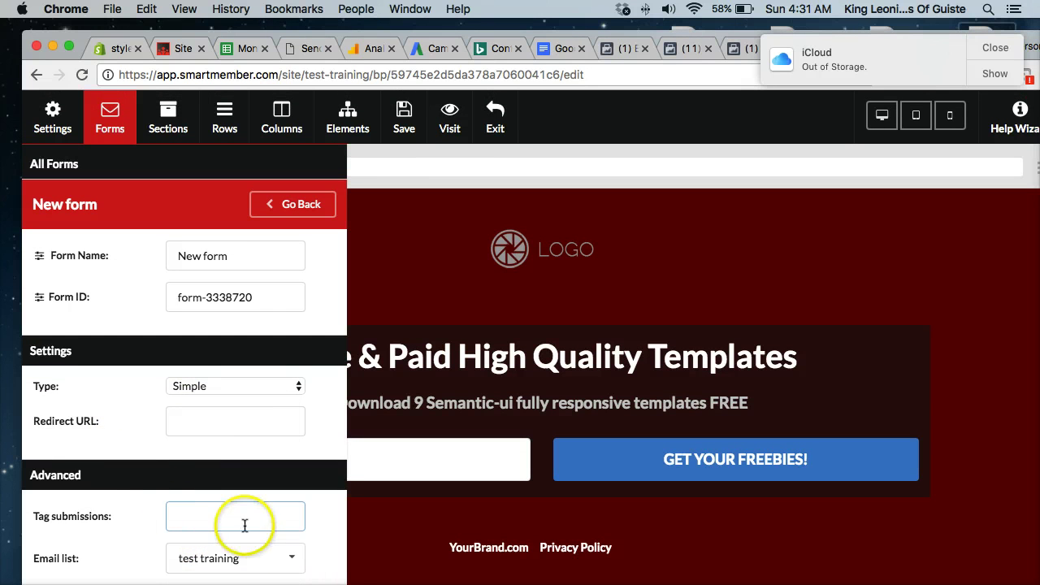
{"action": "scroll", "coordinate": [116, 488], "scroll_direction": "down", "scroll_amount": 1}
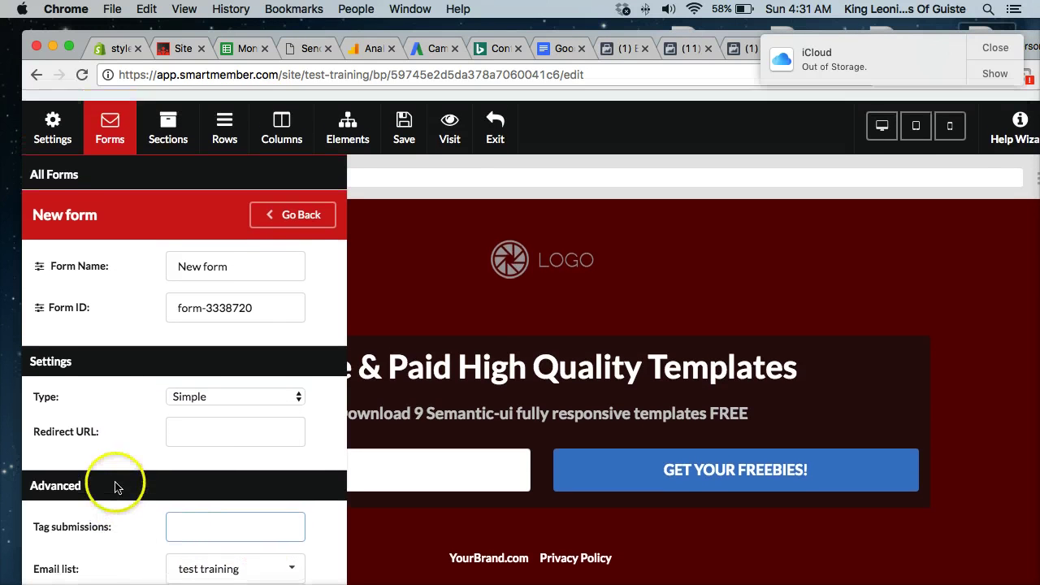
{"action": "left_click", "coordinate": [318, 202]}
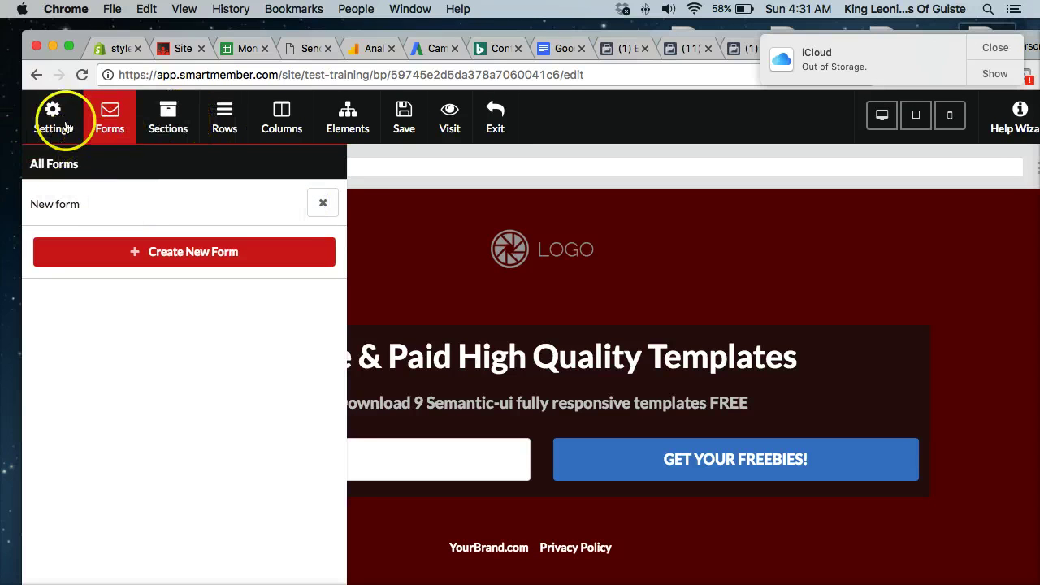
Step: Open the Top section's settings and set its Width to Small
{"action": "left_click", "coordinate": [126, 132]}
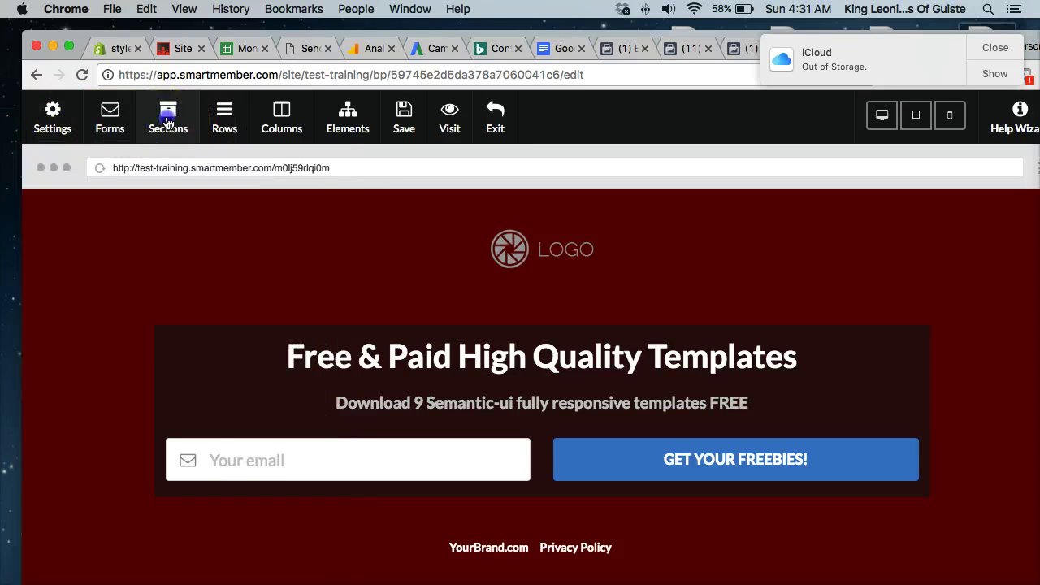
{"action": "left_click", "coordinate": [168, 131]}
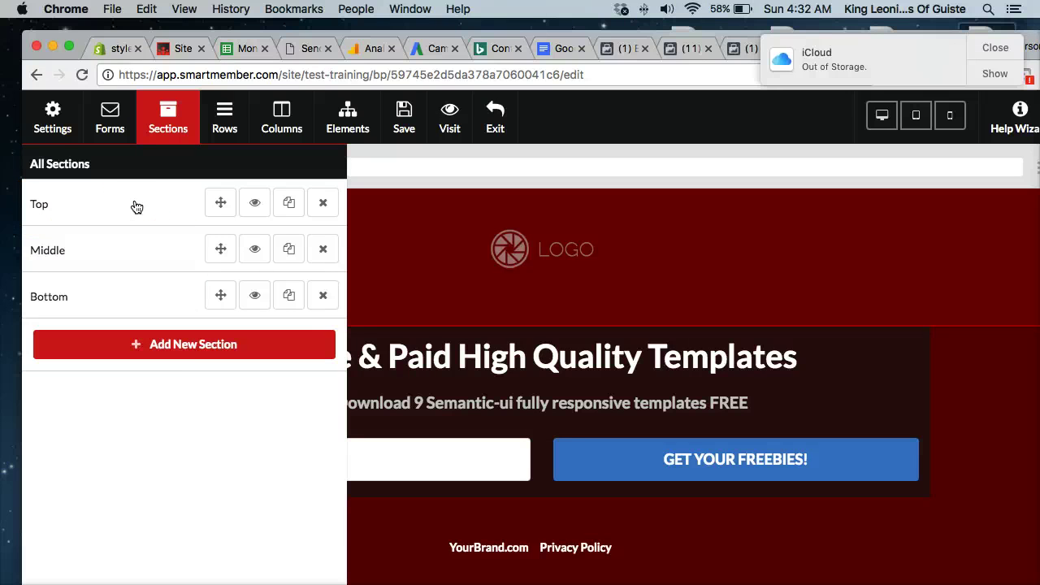
{"action": "left_click", "coordinate": [136, 205]}
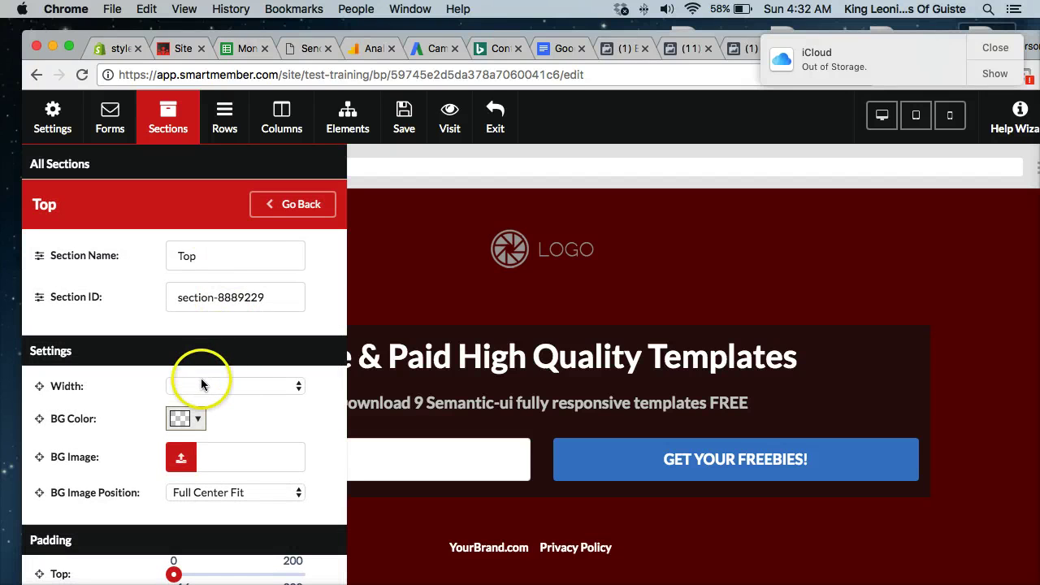
{"action": "left_click", "coordinate": [256, 382]}
{"action": "left_click", "coordinate": [233, 425]}
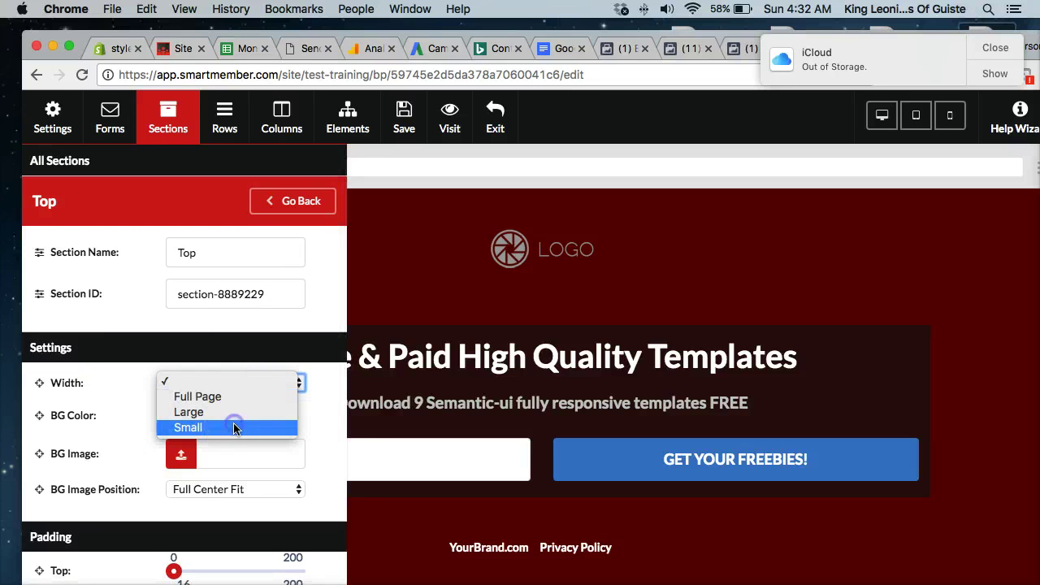
{"action": "left_click", "coordinate": [84, 380]}
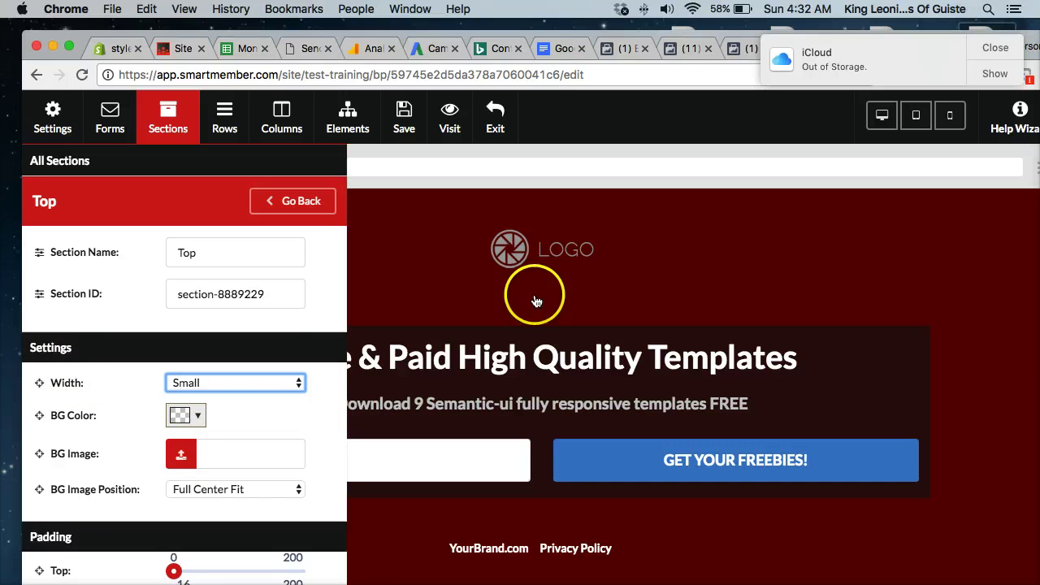
Step: Change the Top section's BG Color from yellow to a medium gray swatch
{"action": "left_click", "coordinate": [198, 415]}
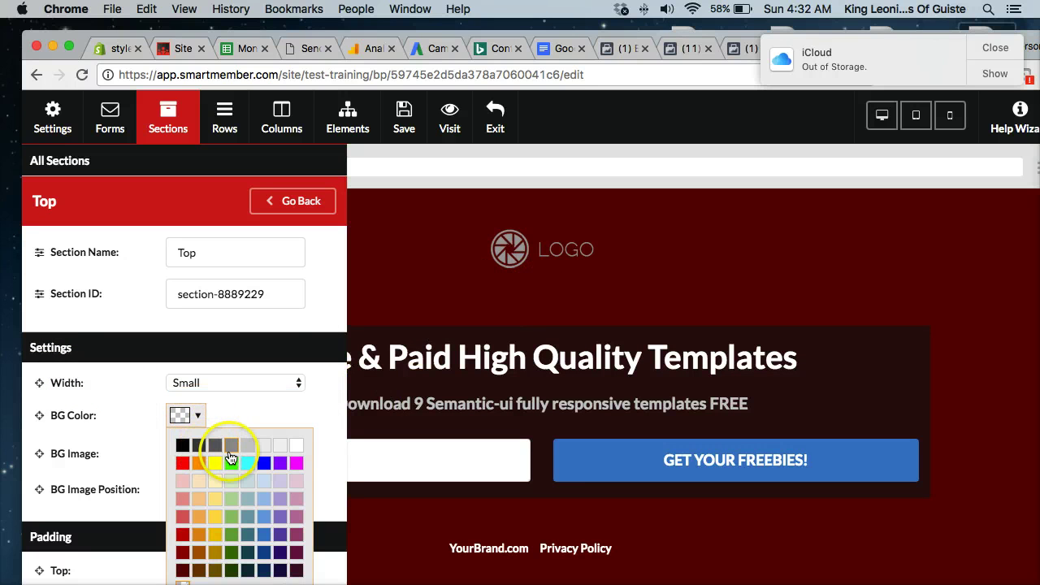
{"action": "left_click", "coordinate": [214, 516]}
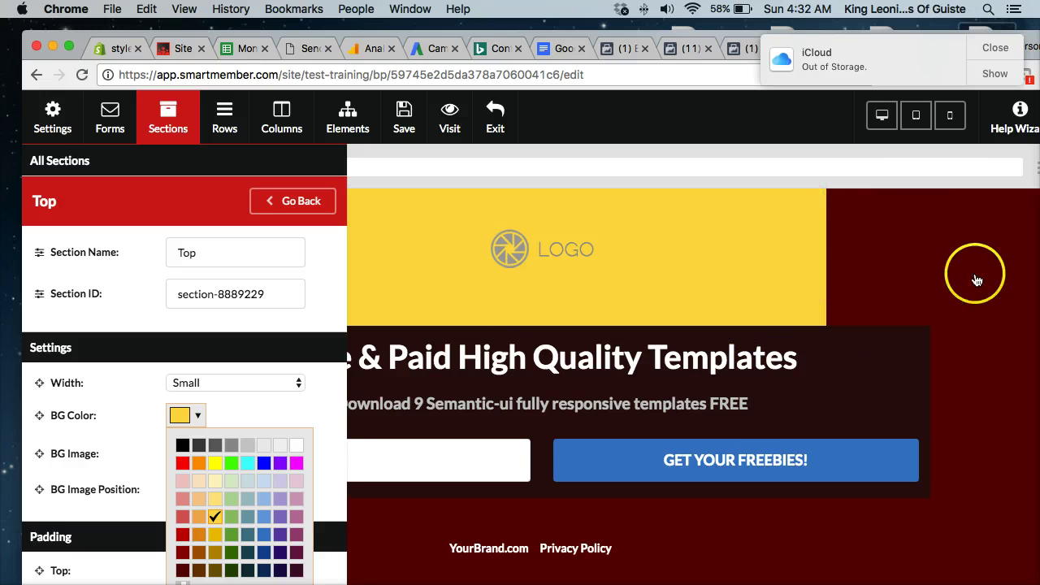
{"action": "left_click", "coordinate": [182, 570]}
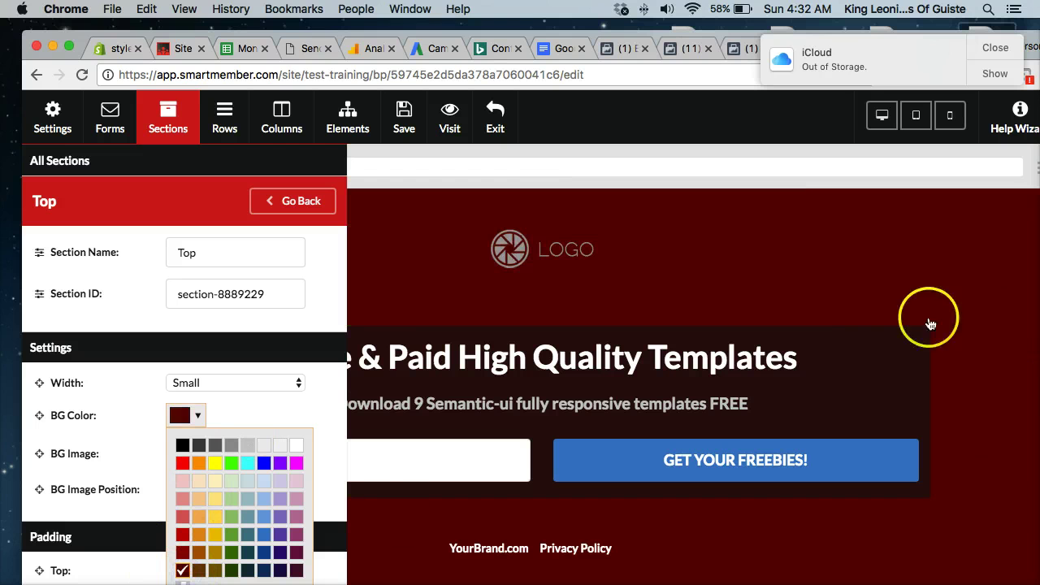
{"action": "left_click", "coordinate": [198, 446]}
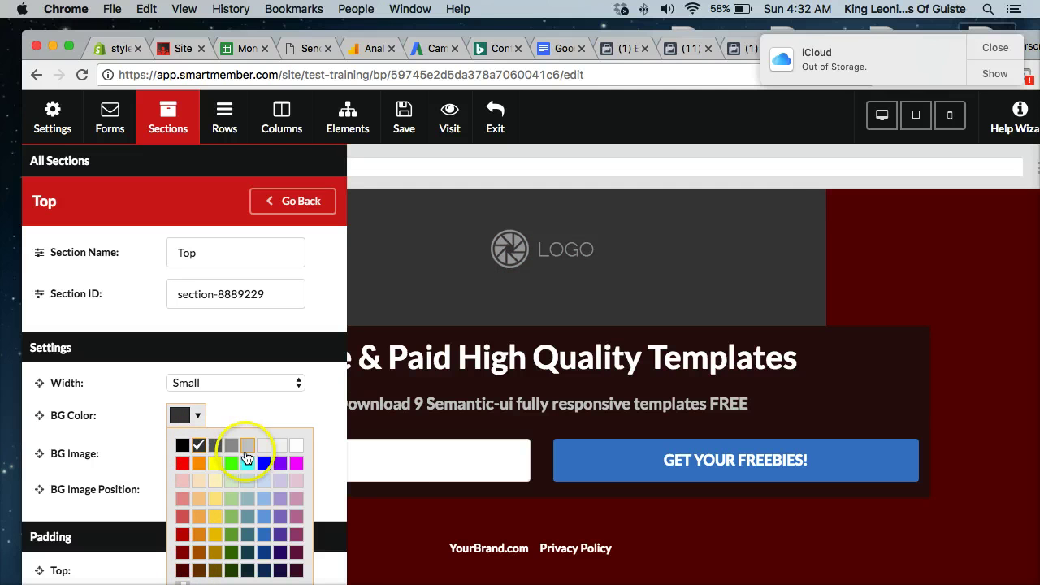
{"action": "left_click", "coordinate": [216, 447]}
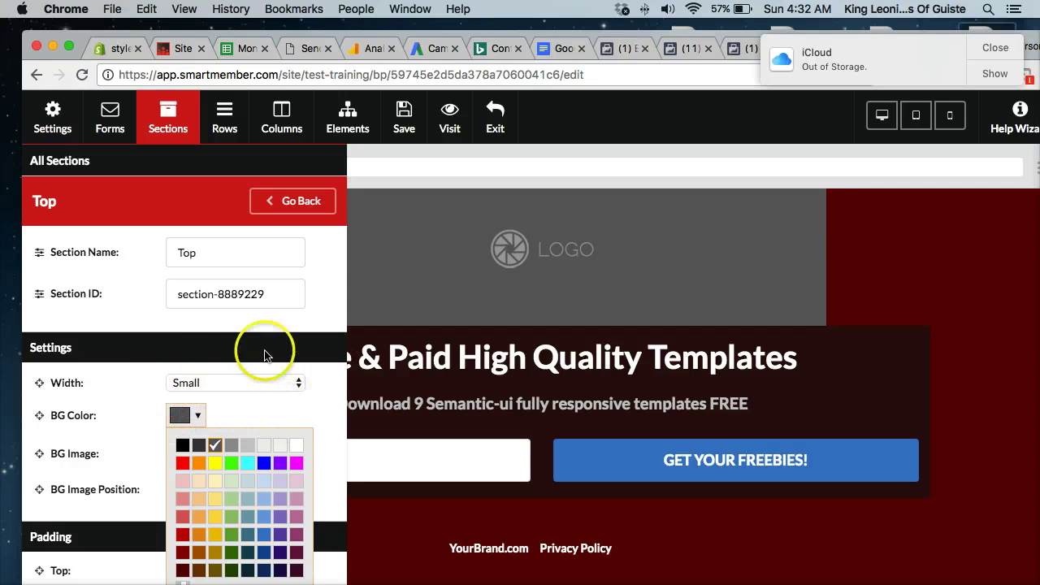
{"action": "left_click", "coordinate": [314, 390]}
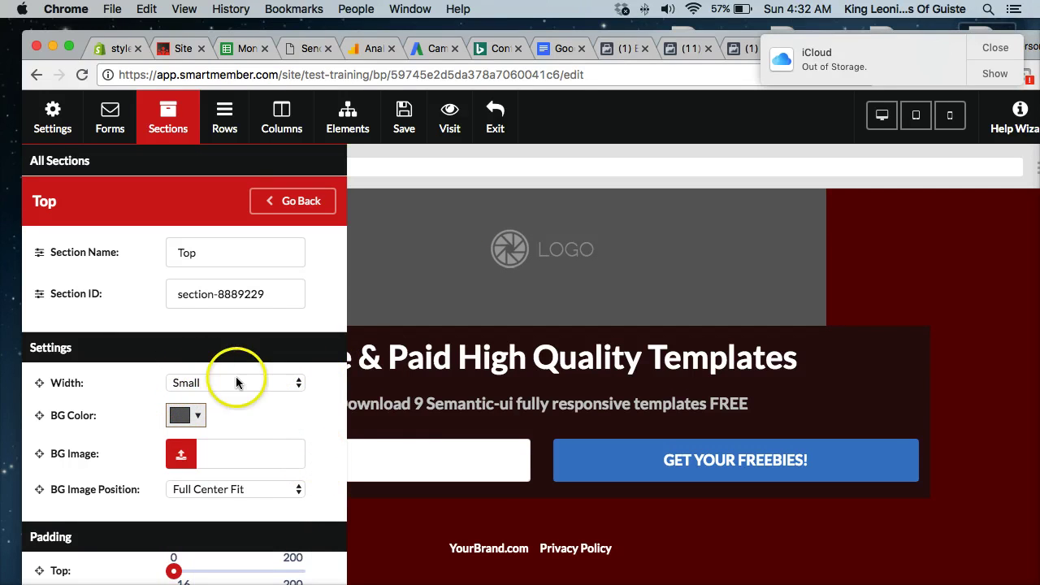
{"action": "mouse_move", "coordinate": [715, 578]}
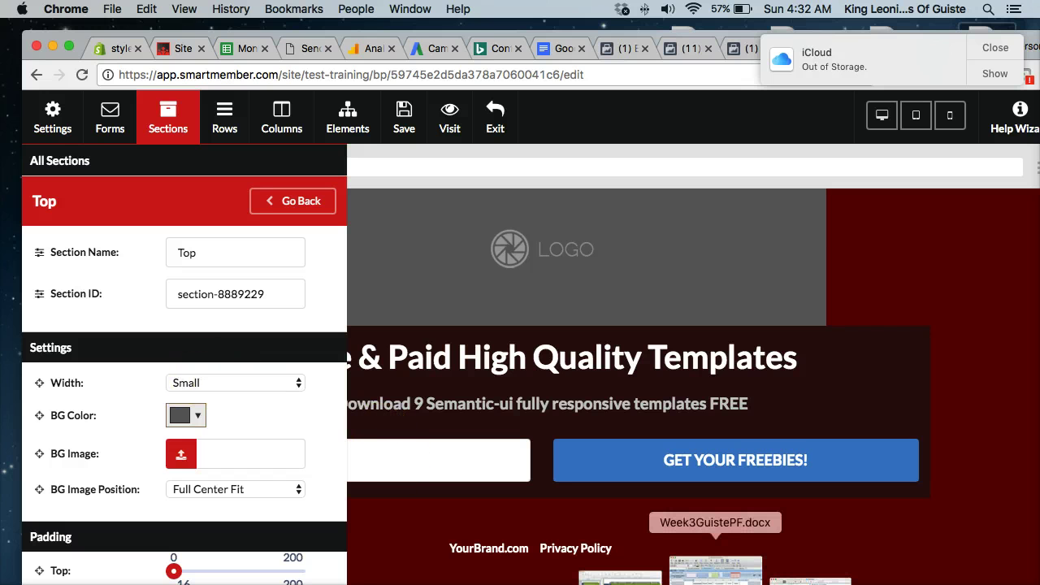